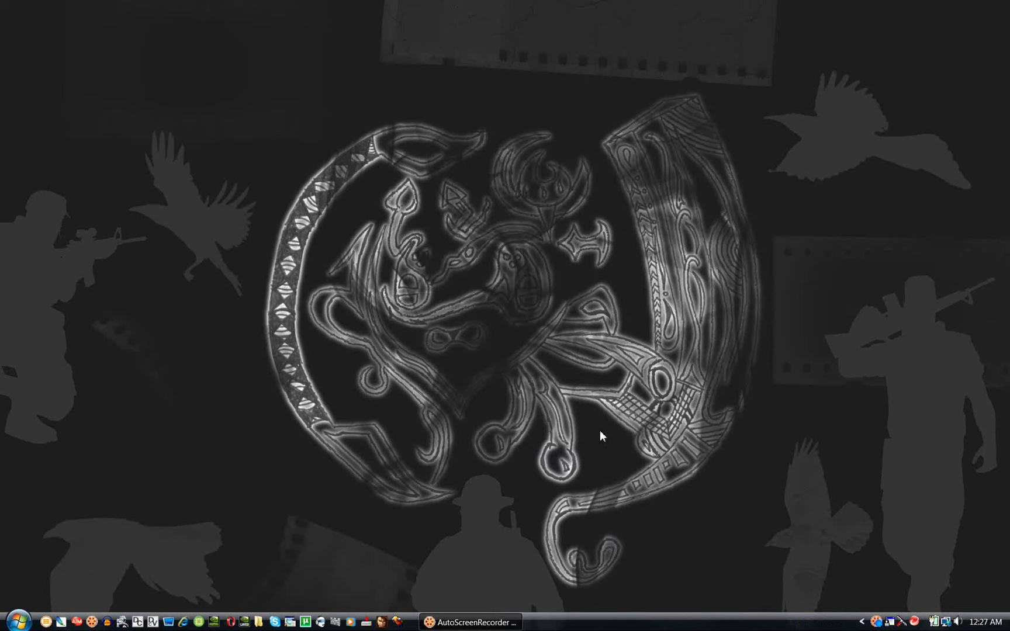
Open the webcam console from the tray icon, toggle the audio effects option, and close it.
{"action": "left_click", "coordinate": [861, 624]}
{"action": "right_click", "coordinate": [865, 623]}
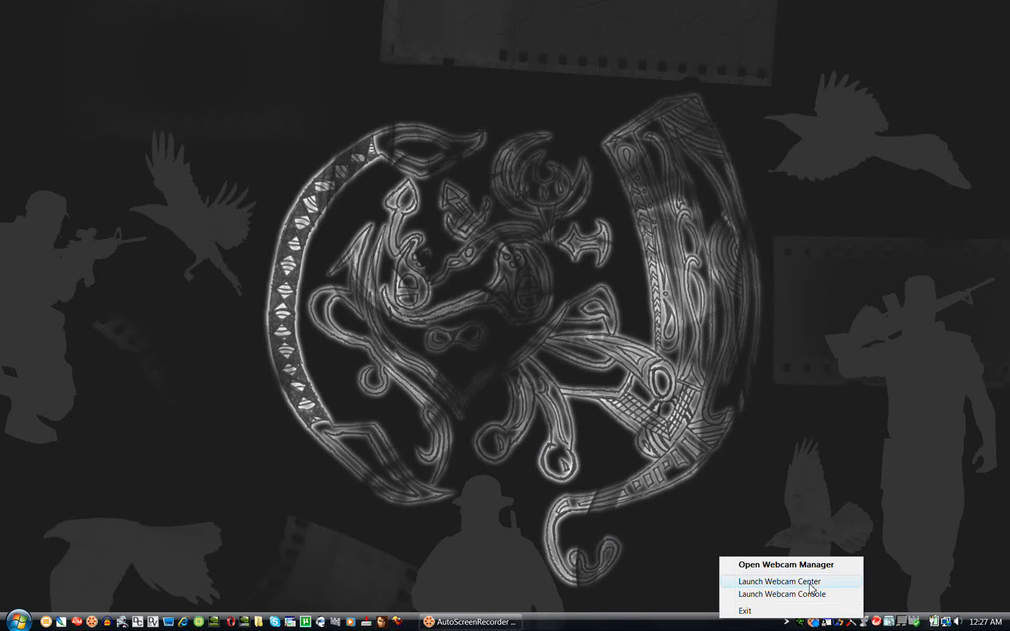
{"action": "left_click", "coordinate": [812, 594]}
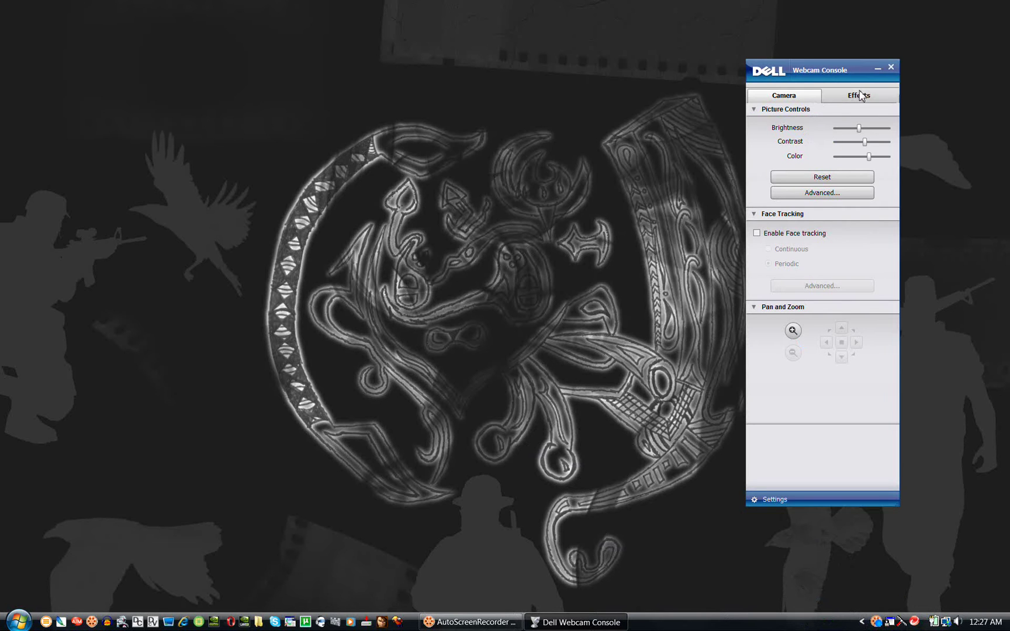
{"action": "left_click", "coordinate": [860, 95]}
{"action": "left_click", "coordinate": [767, 132]}
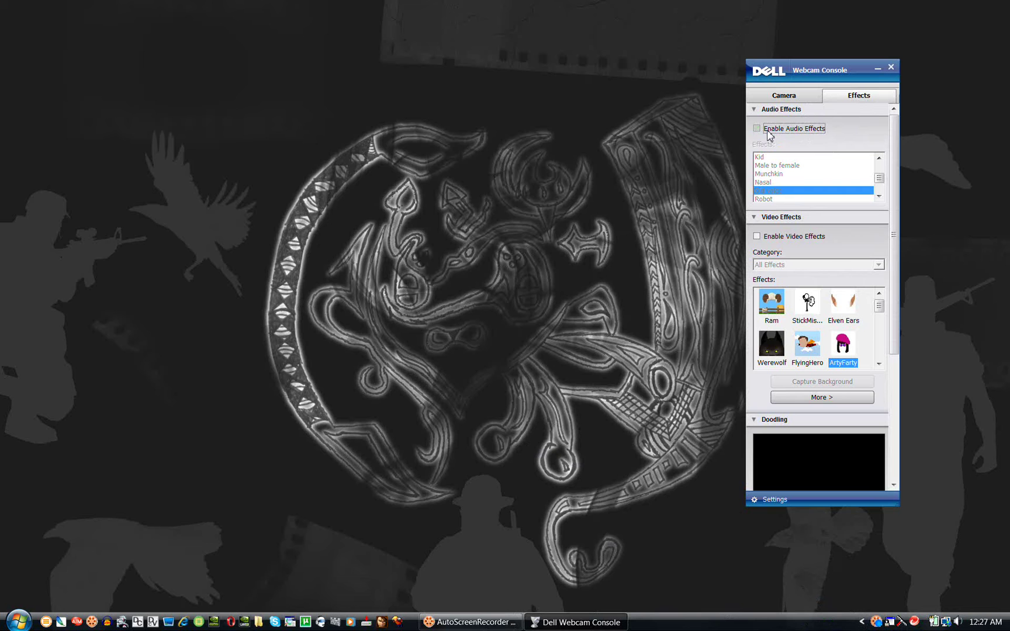
{"action": "left_click", "coordinate": [891, 66]}
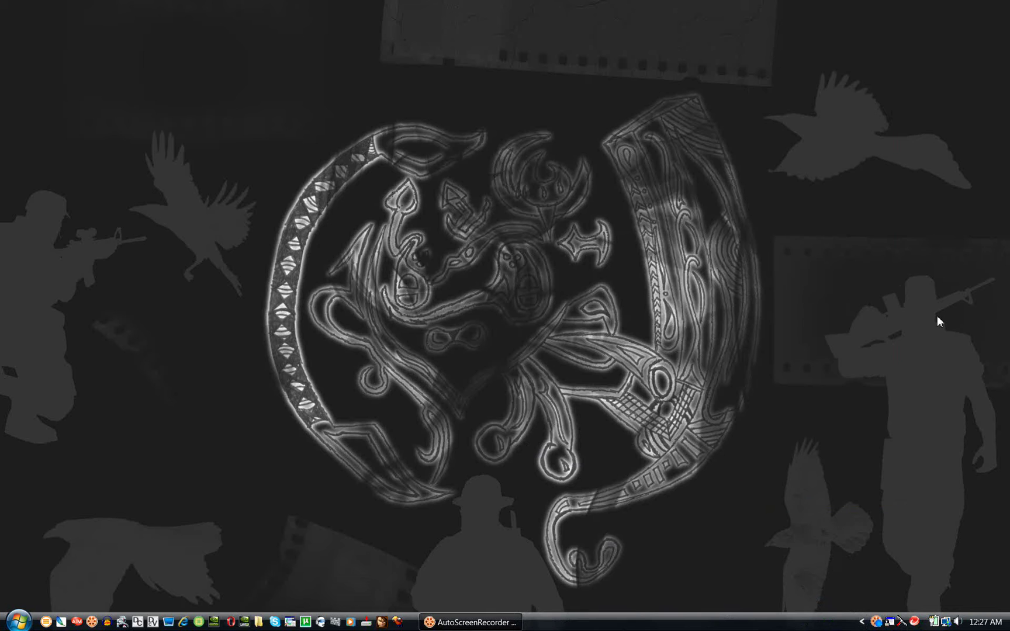
Open Dell Webcam Manager from the tray icon, close it, and bring up the Start menu.
{"action": "left_click", "coordinate": [857, 619]}
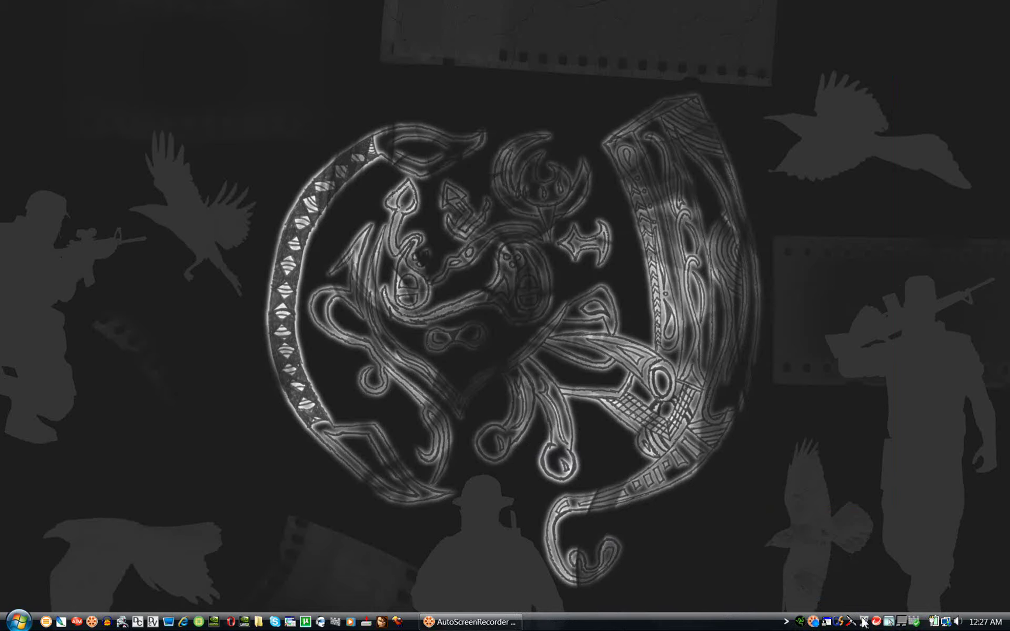
{"action": "right_click", "coordinate": [864, 622]}
{"action": "left_click", "coordinate": [800, 561]}
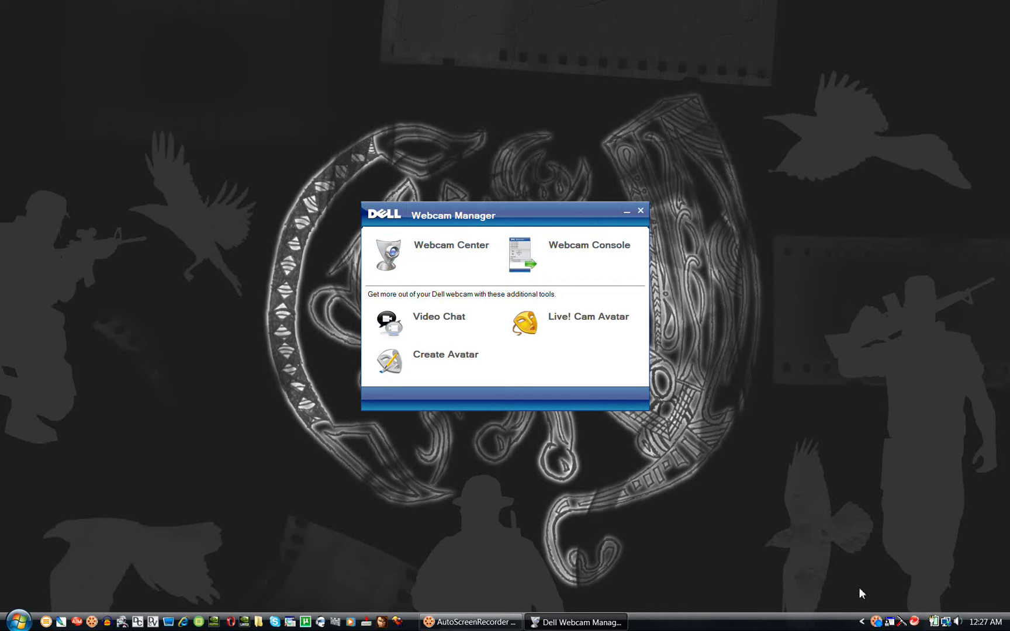
{"action": "left_click", "coordinate": [641, 211]}
{"action": "left_click", "coordinate": [3, 611]}
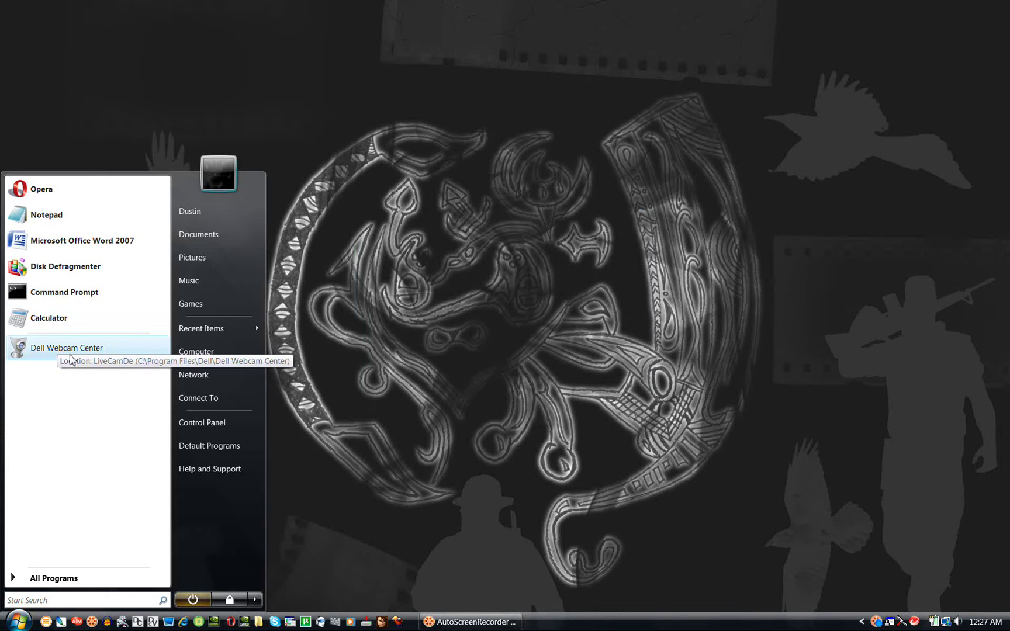
Launch Dell Webcam Center from All Programs > Dell Webcam.
{"action": "left_click", "coordinate": [74, 570]}
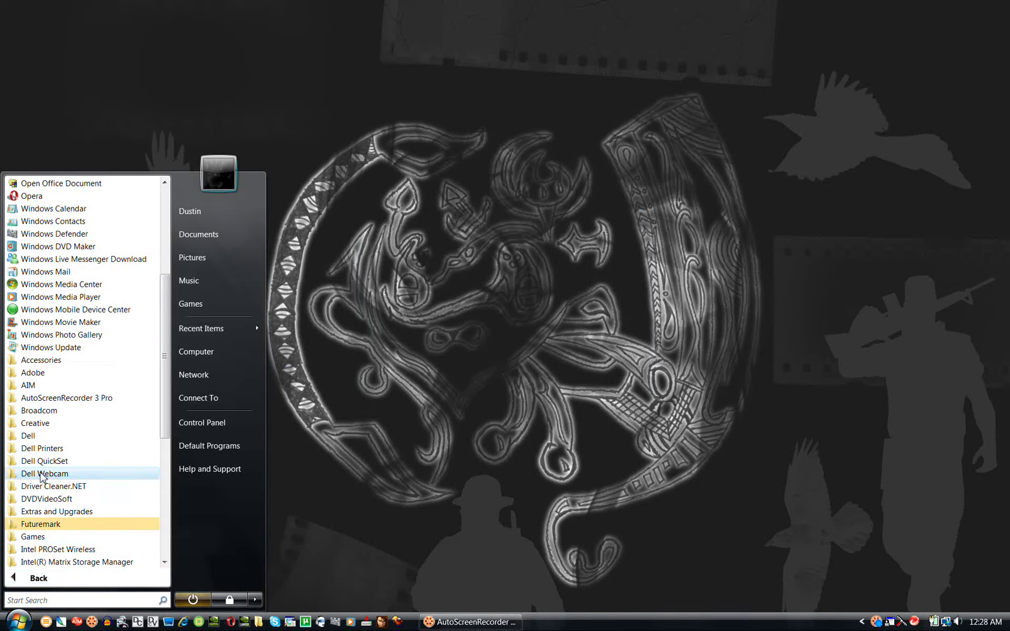
{"action": "left_click", "coordinate": [99, 478]}
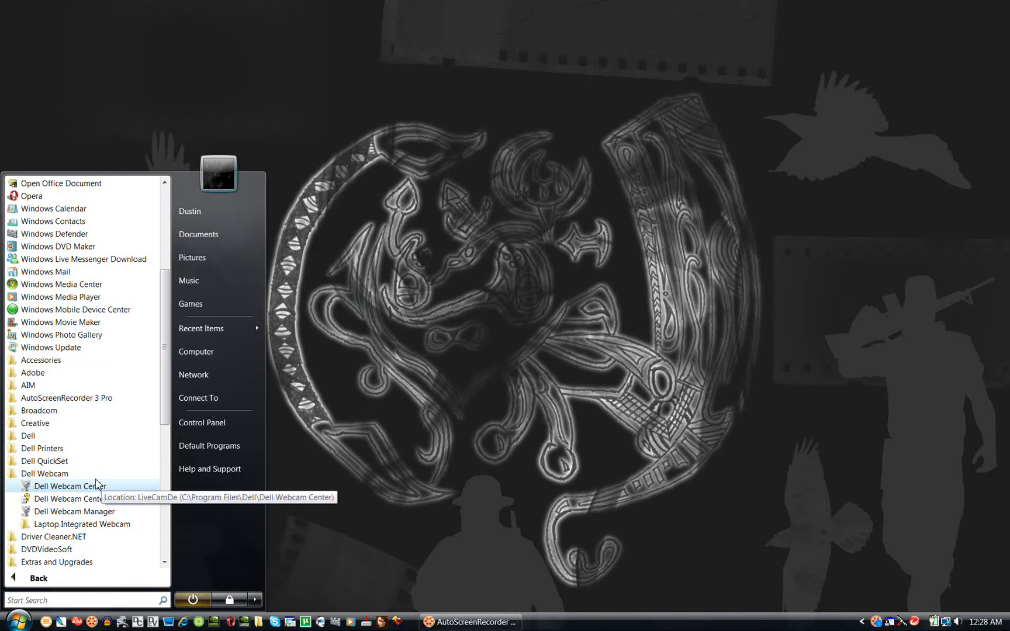
{"action": "left_click", "coordinate": [74, 488]}
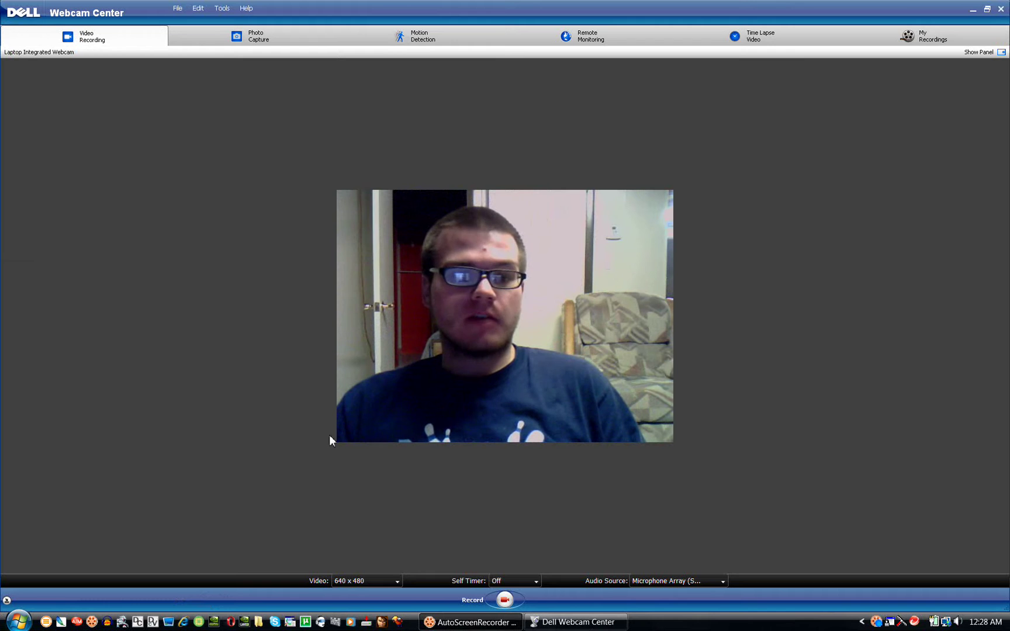
Review the video resolution choices, keep 640 x 480, and show the self-timer delay options.
{"action": "left_click", "coordinate": [397, 581]}
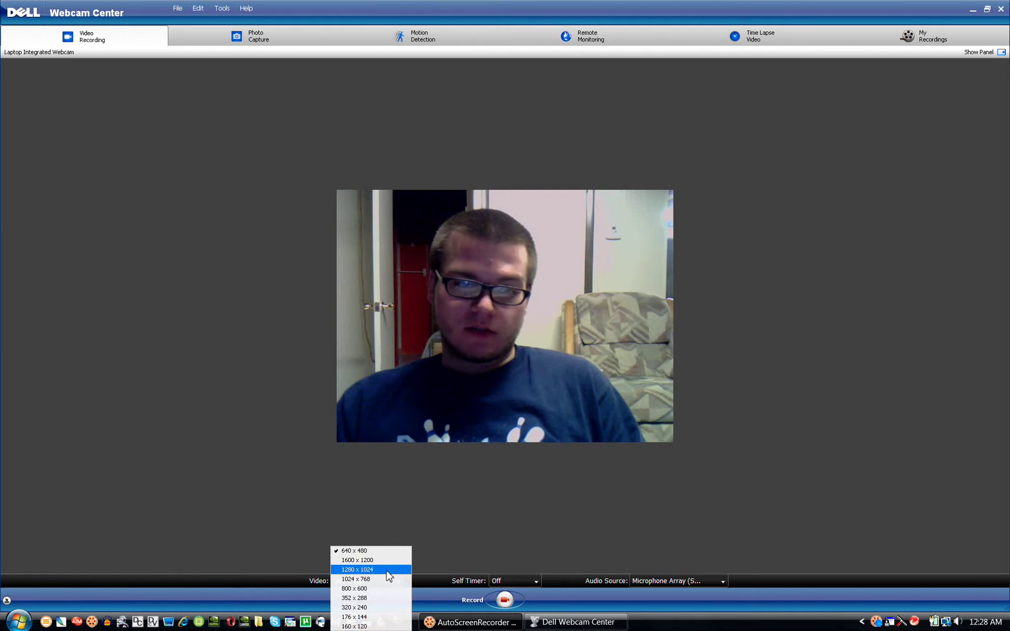
{"action": "left_click", "coordinate": [472, 526]}
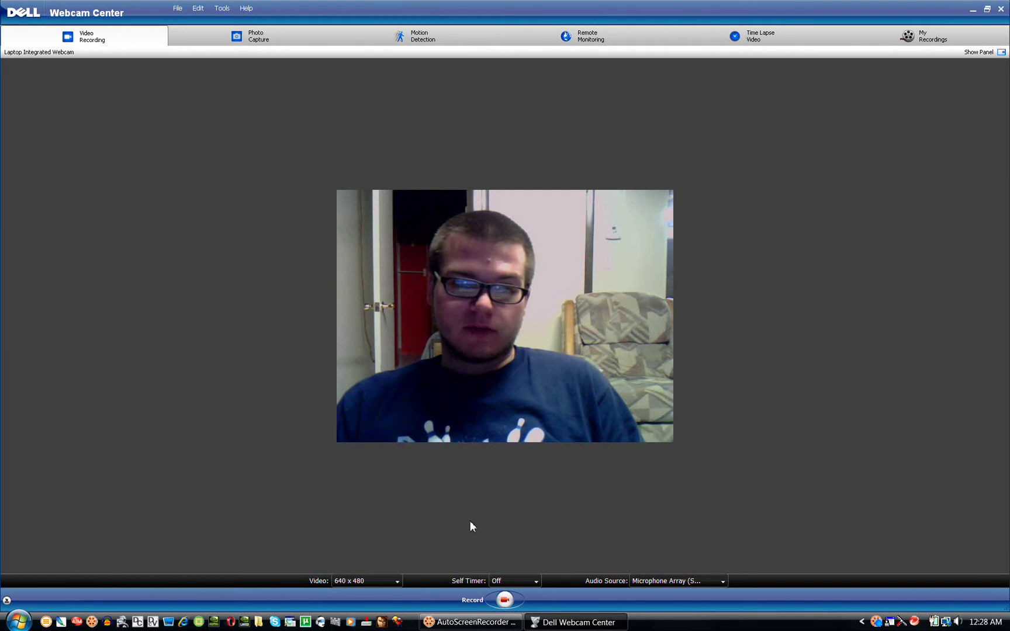
{"action": "left_click", "coordinate": [398, 581]}
{"action": "left_click", "coordinate": [471, 530]}
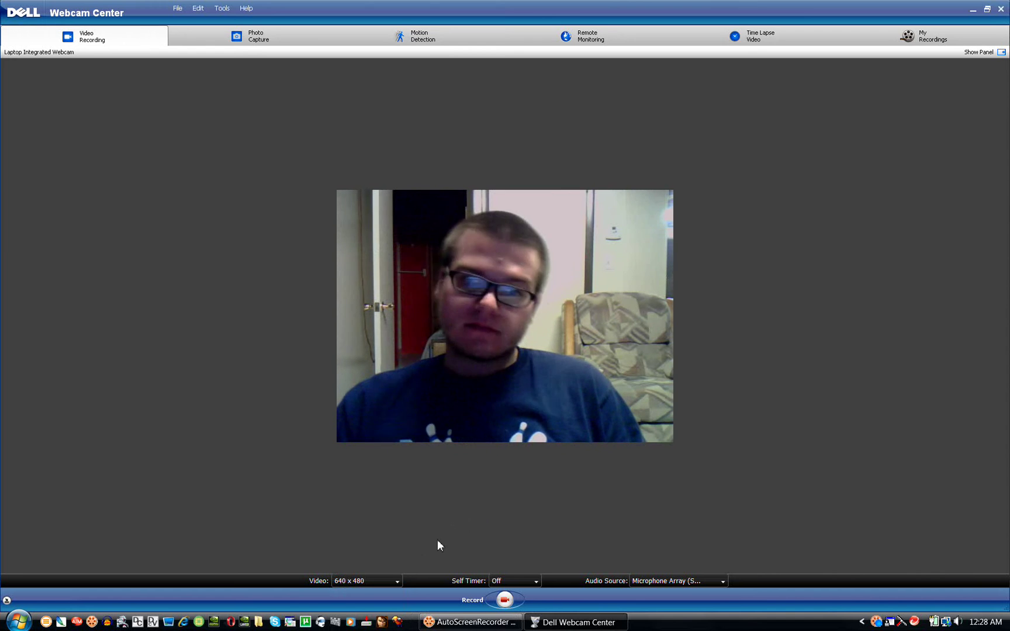
{"action": "left_click", "coordinate": [390, 580]}
{"action": "left_click", "coordinate": [526, 542]}
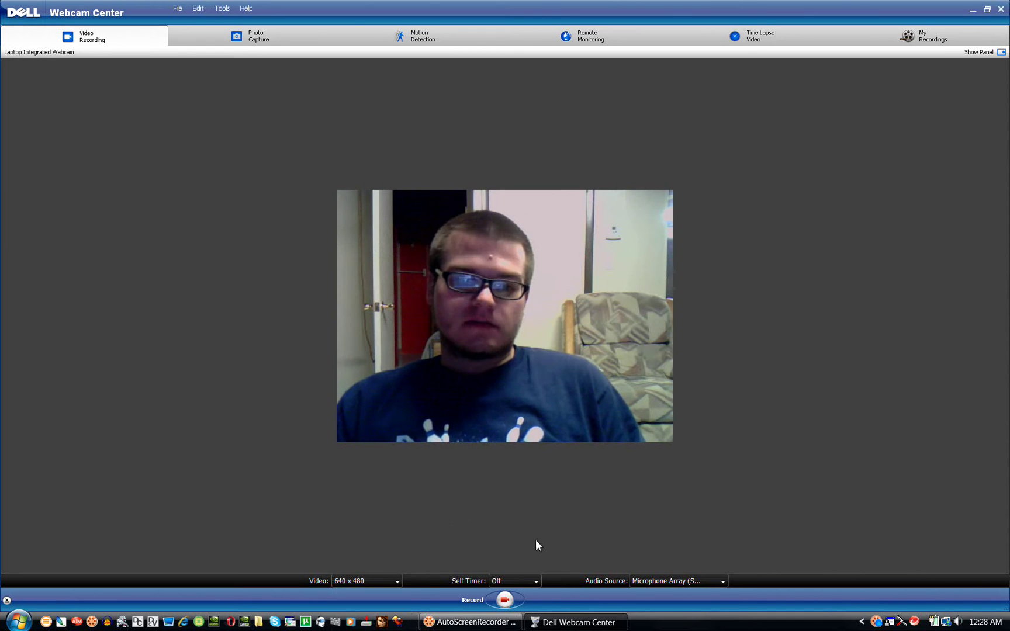
{"action": "left_click", "coordinate": [391, 581]}
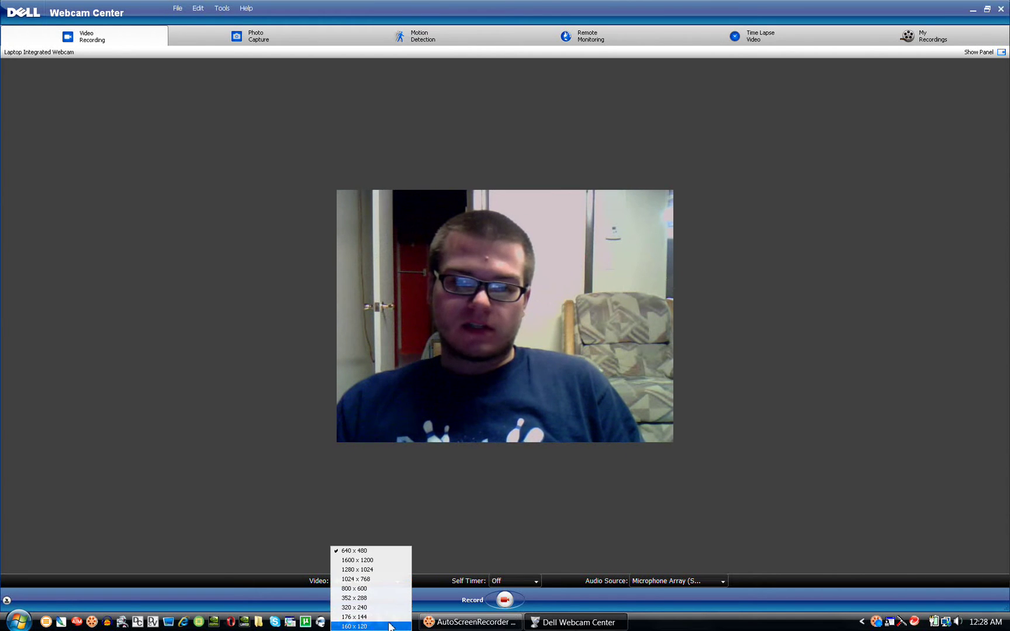
{"action": "left_click", "coordinate": [528, 543]}
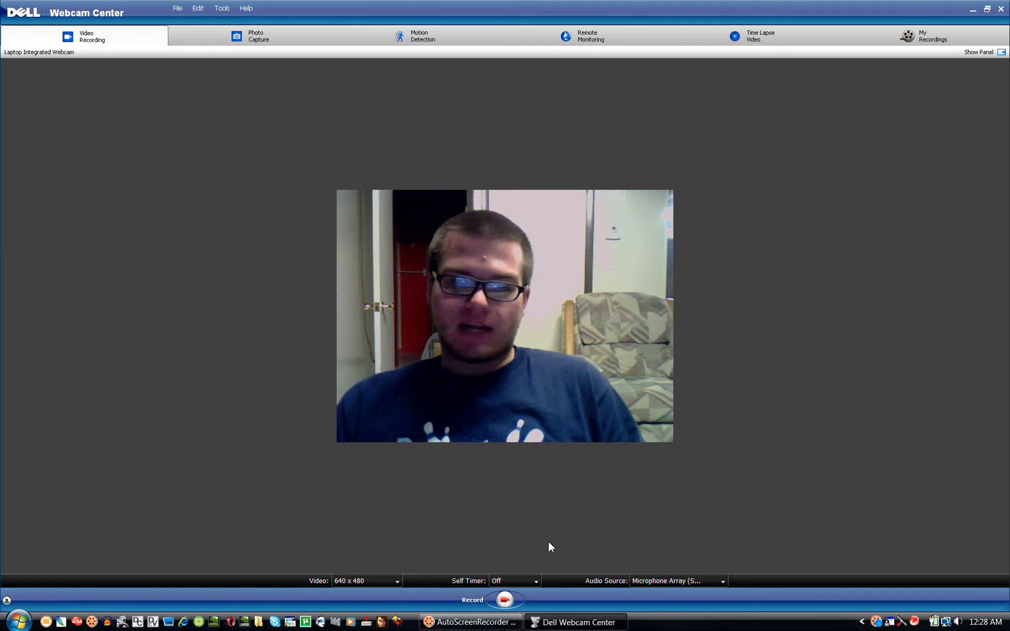
{"action": "left_click", "coordinate": [536, 582]}
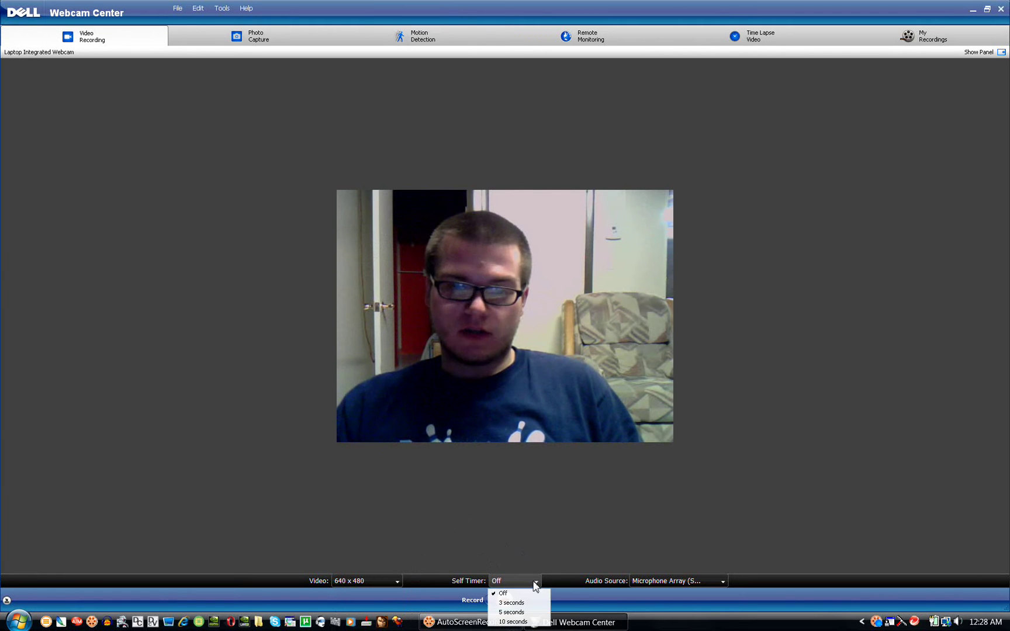
Record a roughly 13-second video clip after a 3-second self-timer countdown.
{"action": "key", "text": "Escape"}
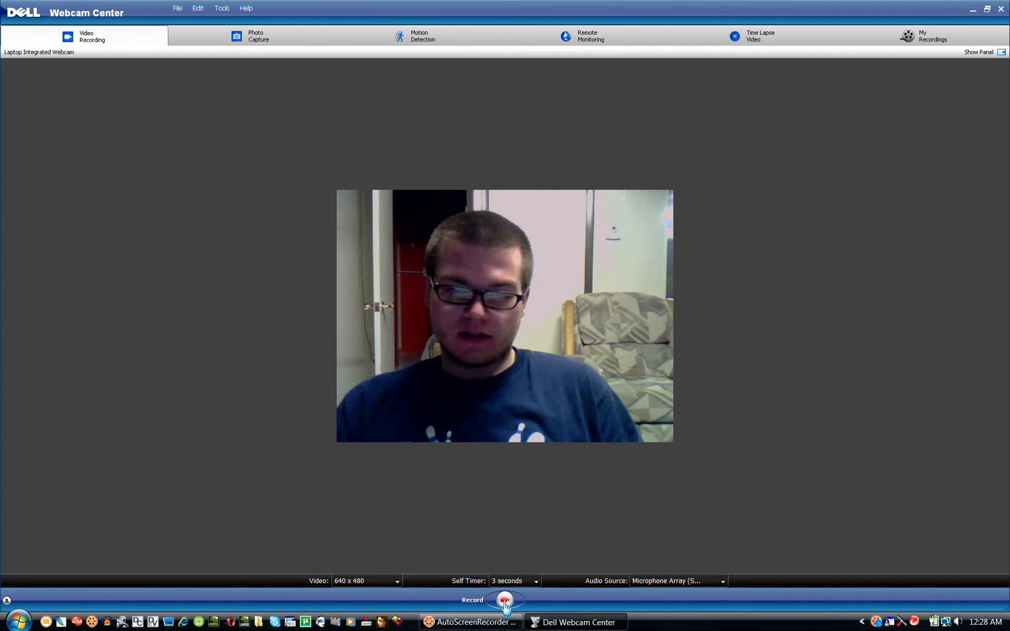
{"action": "left_click", "coordinate": [506, 603]}
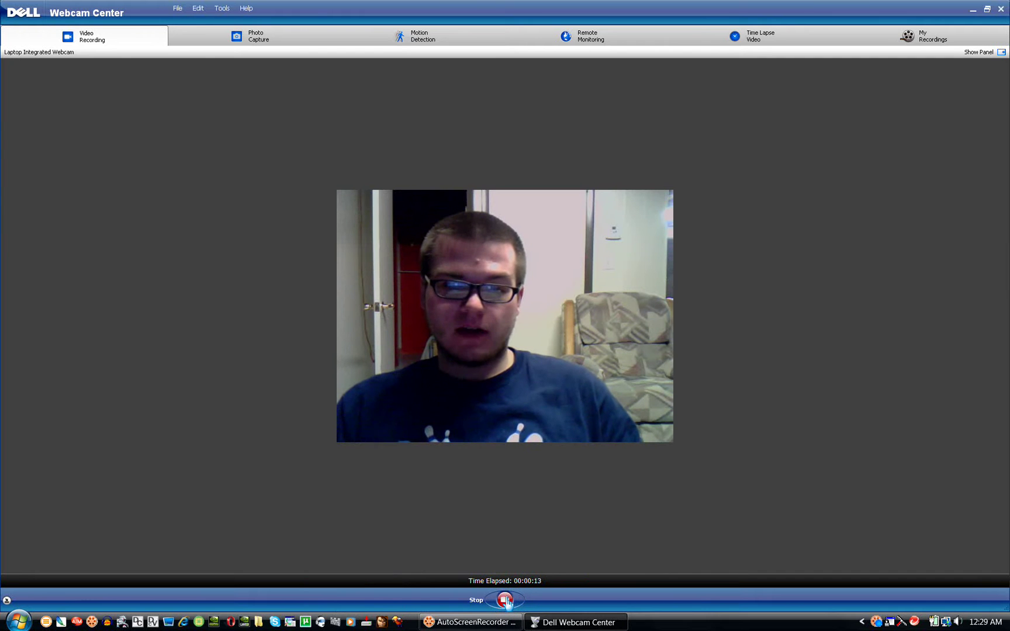
{"action": "left_click", "coordinate": [505, 600]}
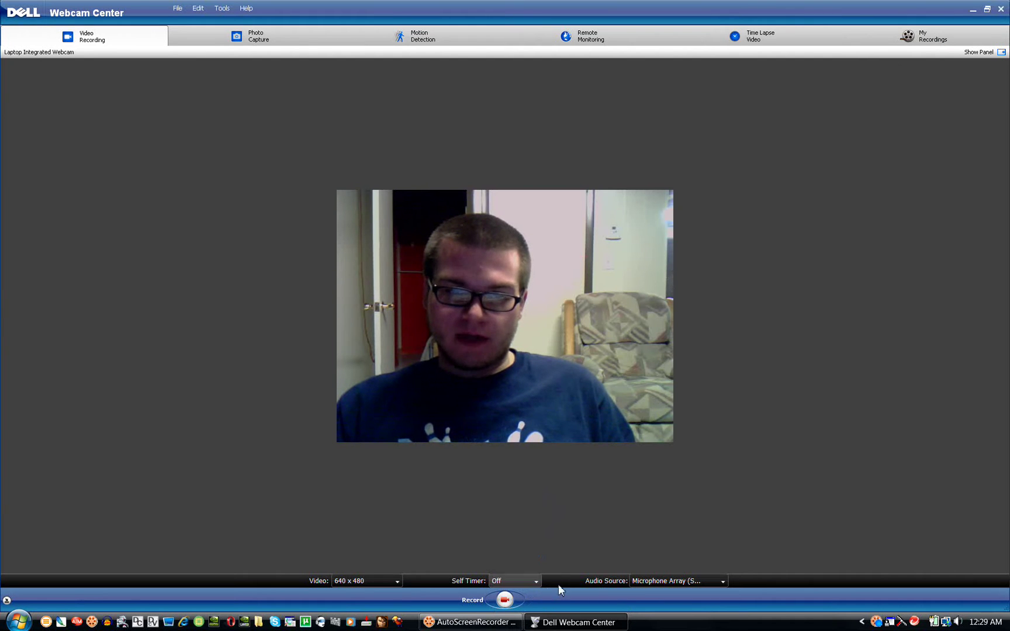
{"action": "left_click", "coordinate": [724, 582]}
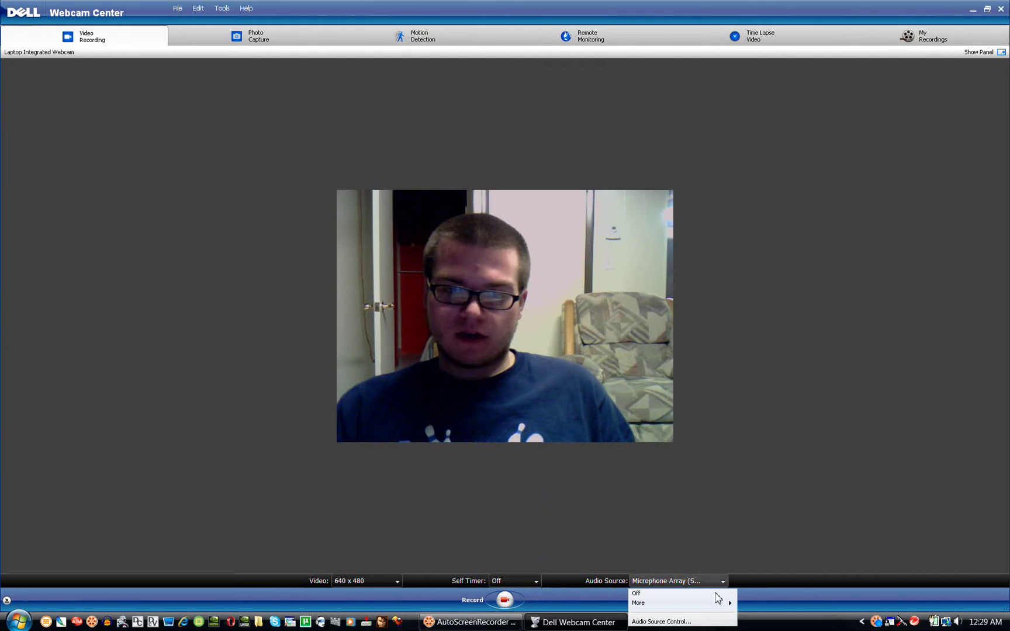
{"action": "mouse_move", "coordinate": [719, 607]}
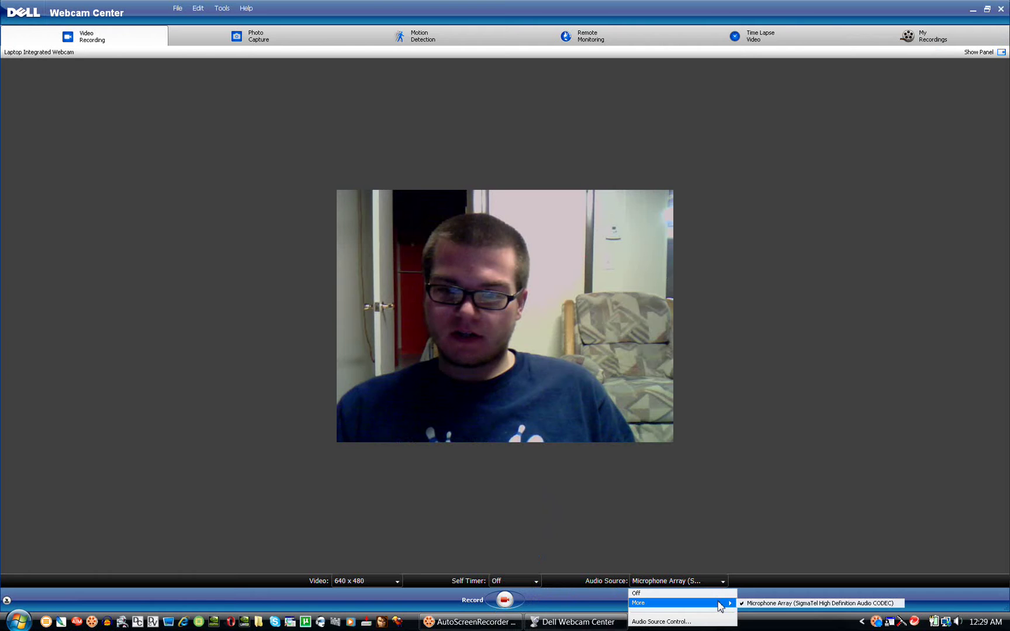
{"action": "left_click", "coordinate": [713, 518]}
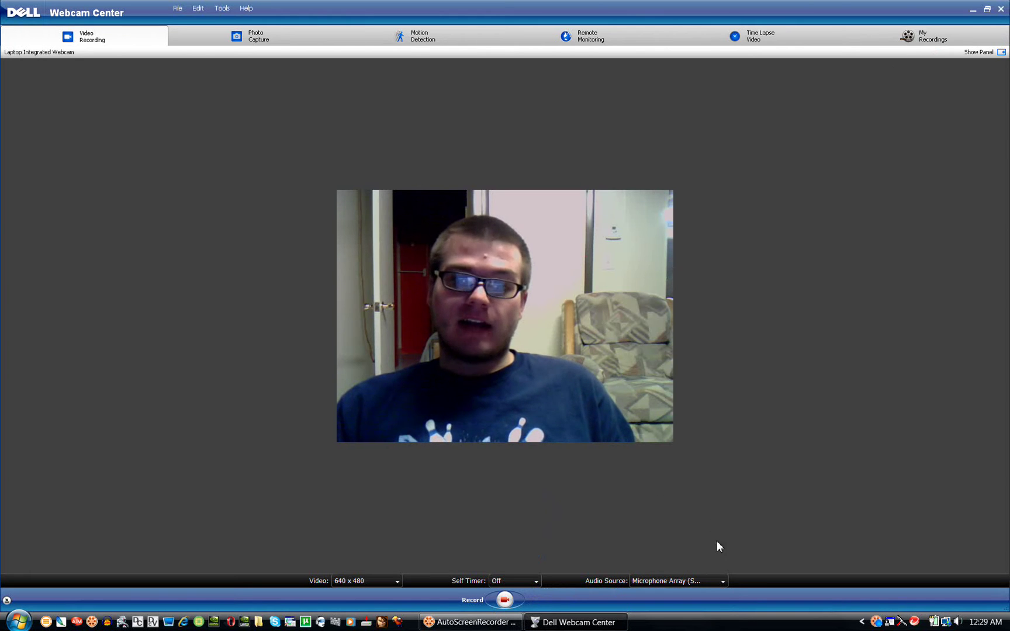
{"action": "left_click", "coordinate": [726, 585]}
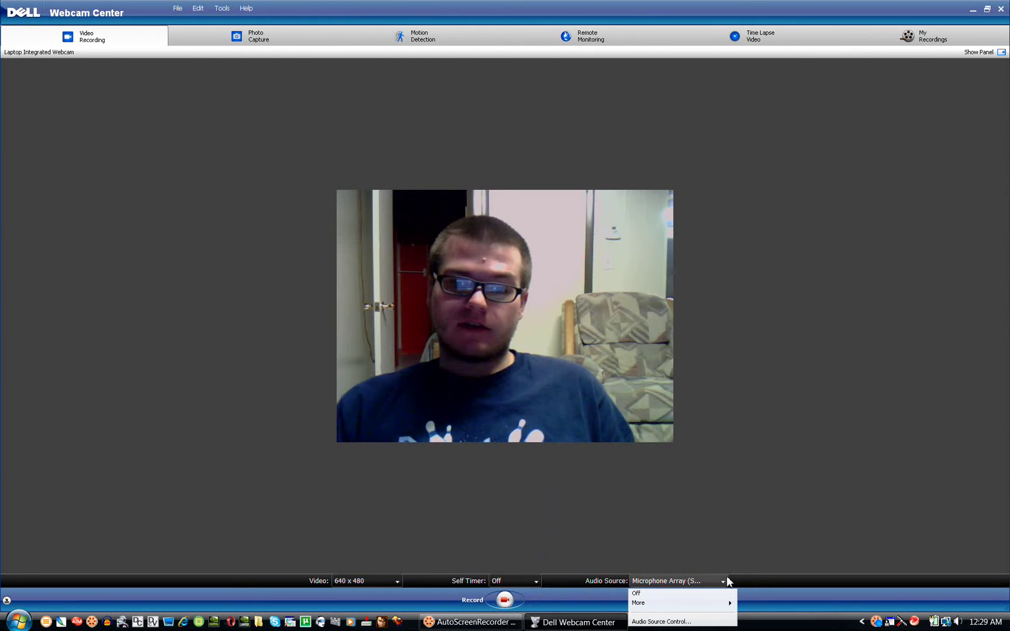
{"action": "left_click", "coordinate": [690, 623]}
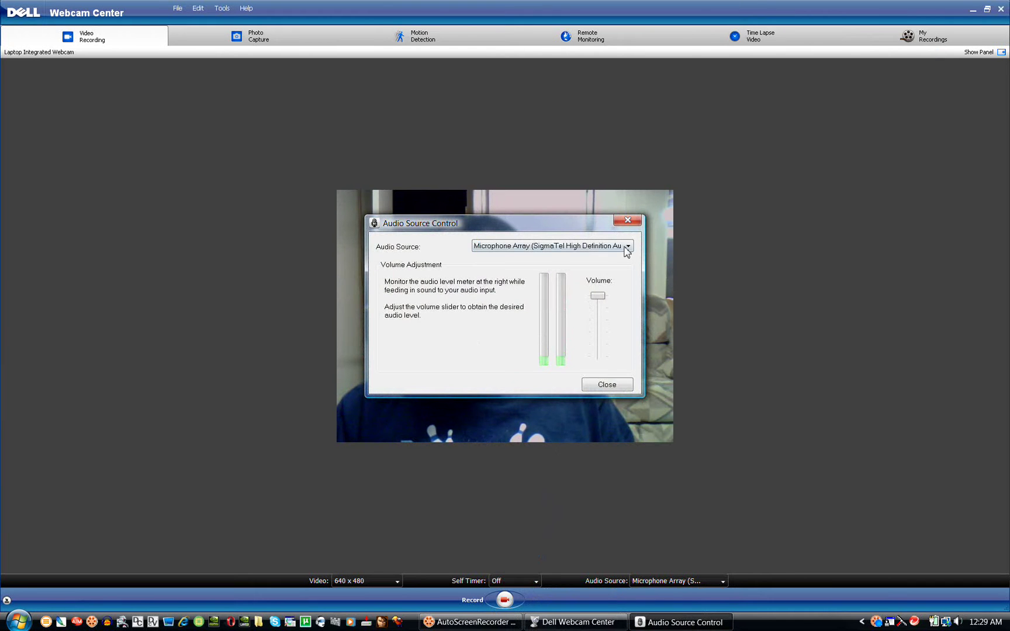
{"action": "left_click", "coordinate": [627, 247]}
{"action": "left_click", "coordinate": [625, 248]}
{"action": "left_click", "coordinate": [627, 220]}
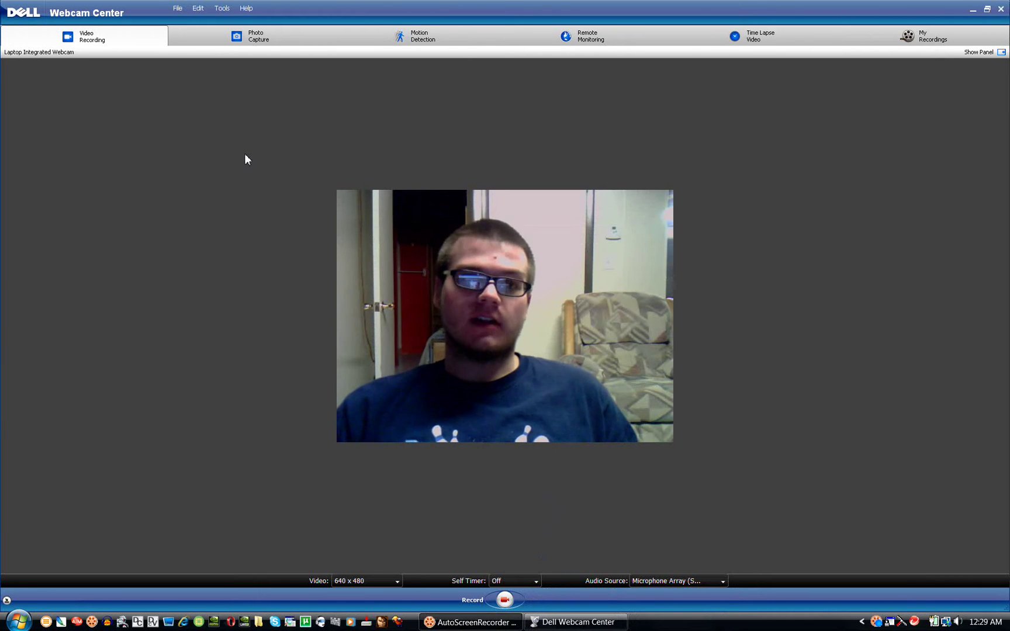
Open Video Recording settings, keeping AVI format and No Compression for video and audio.
{"action": "left_click", "coordinate": [228, 10]}
{"action": "left_click", "coordinate": [248, 76]}
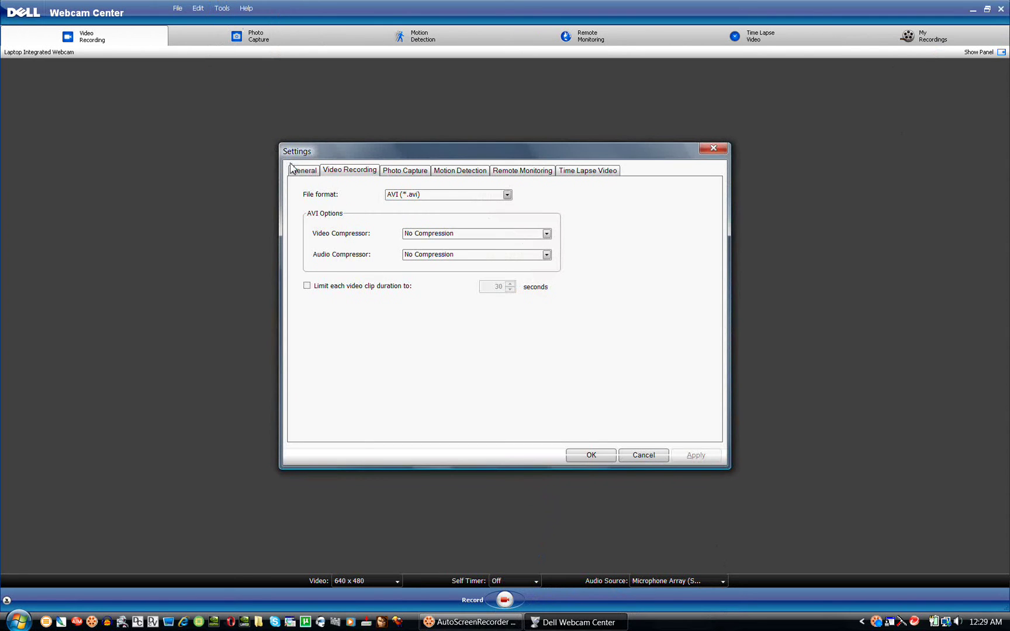
{"action": "left_click", "coordinate": [488, 195]}
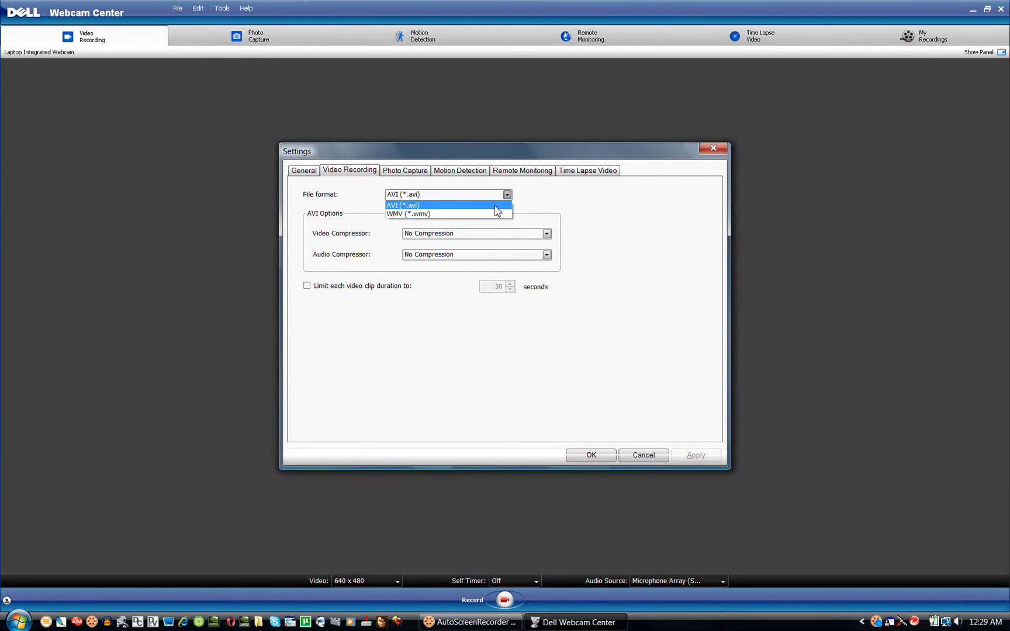
{"action": "left_click", "coordinate": [570, 217]}
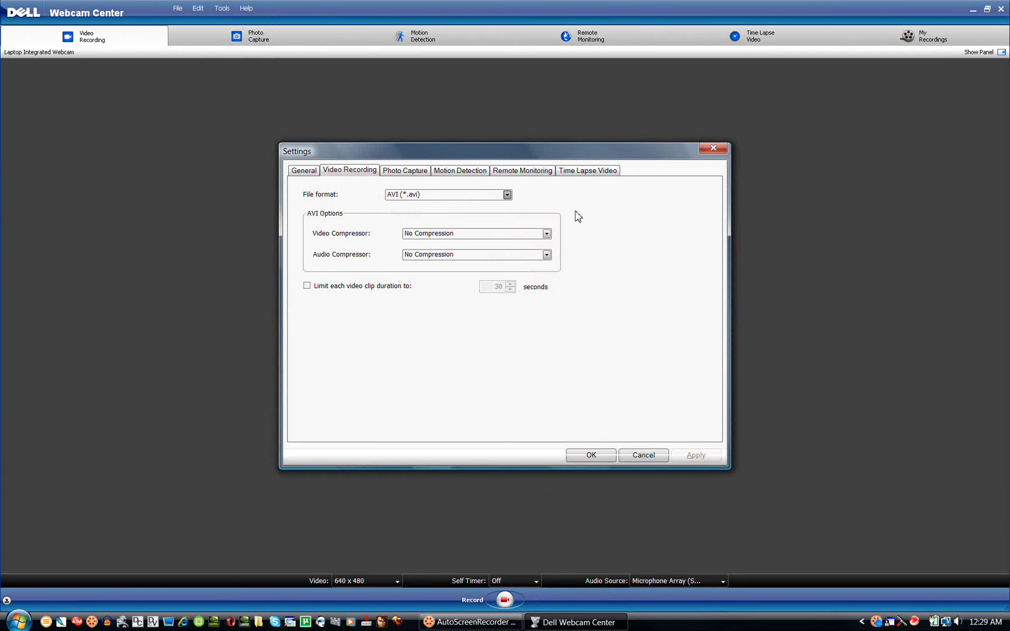
{"action": "left_click", "coordinate": [547, 233]}
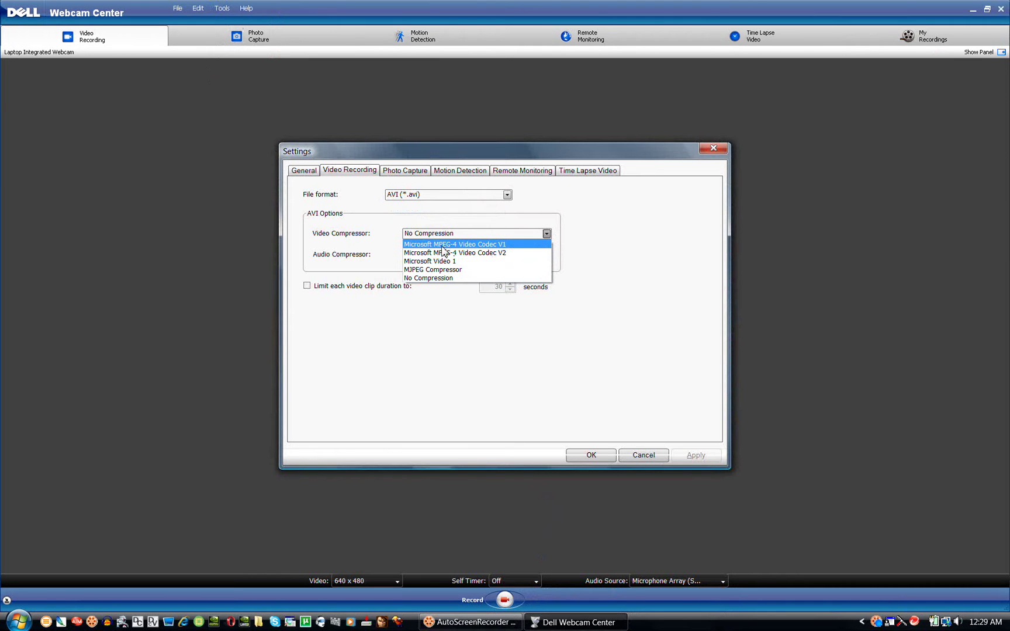
{"action": "left_click", "coordinate": [608, 267]}
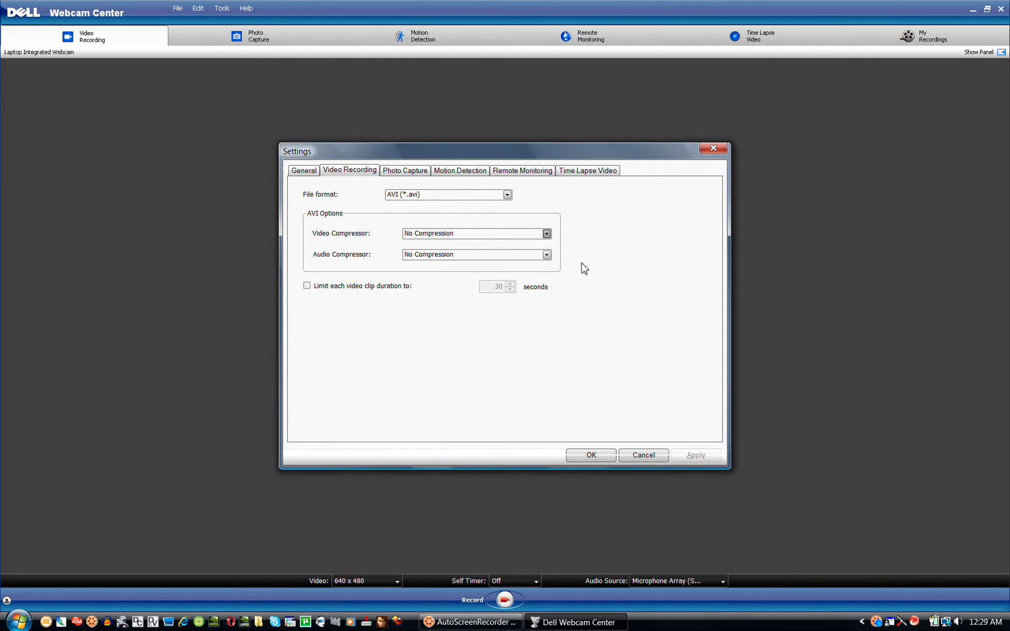
{"action": "left_click", "coordinate": [547, 255]}
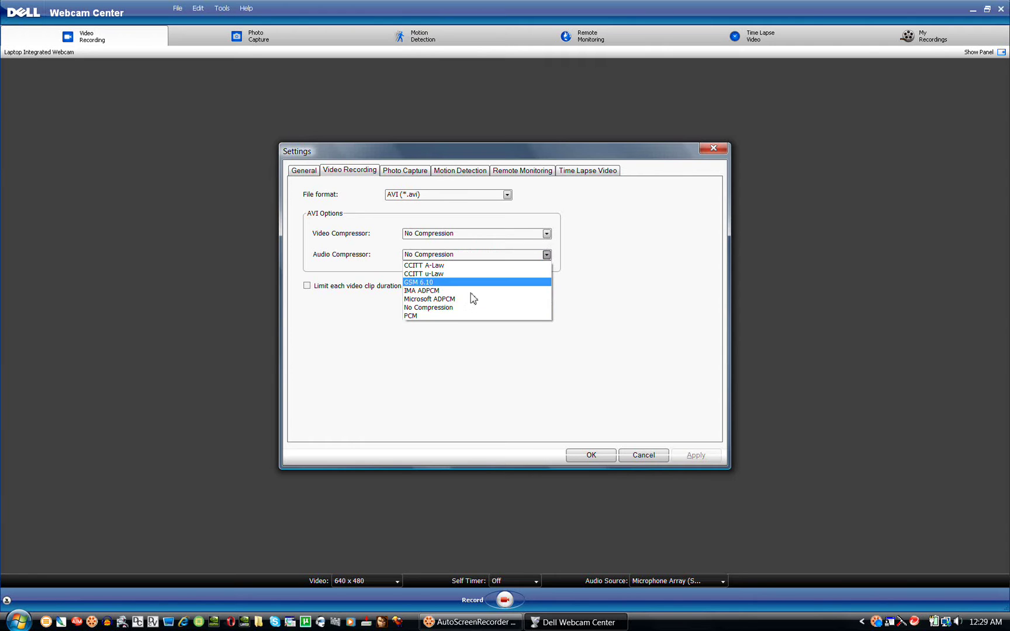
{"action": "left_click", "coordinate": [471, 350]}
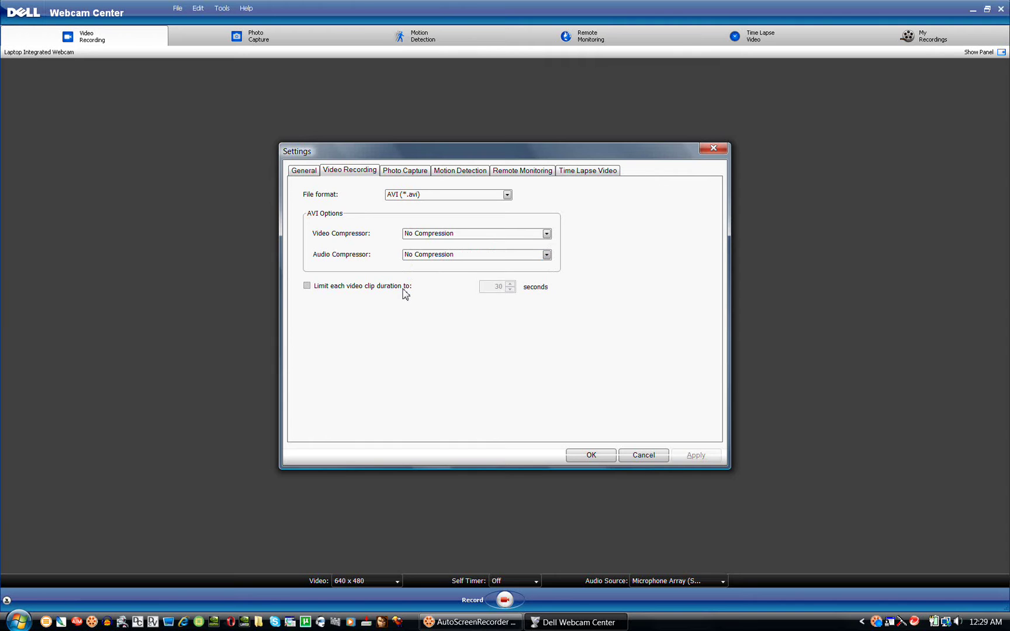
Limit clip duration to 34 seconds, then cancel the settings without saving.
{"action": "left_click", "coordinate": [314, 287]}
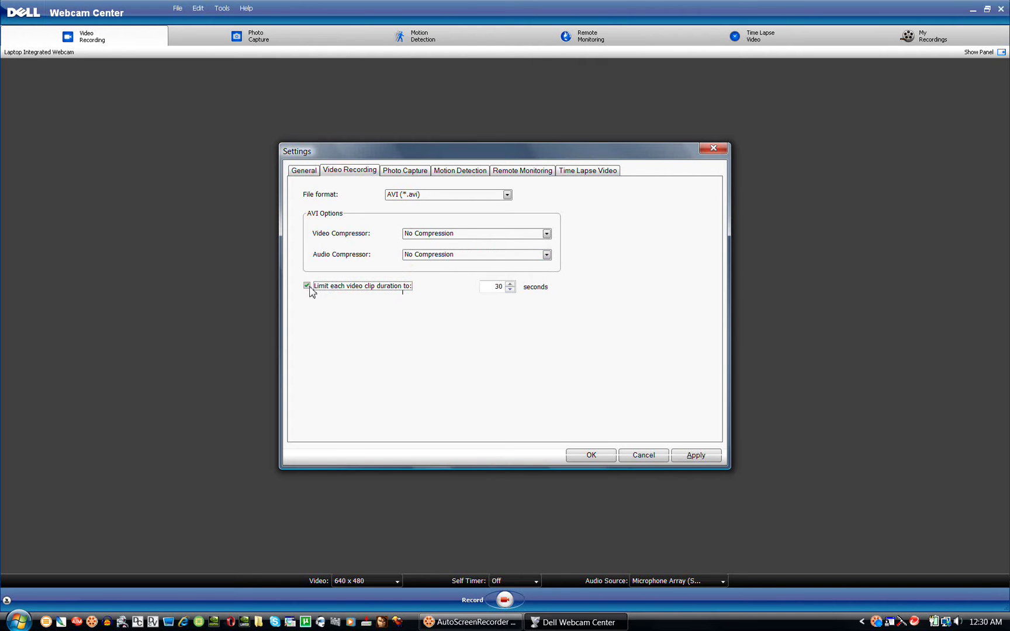
{"action": "double_click", "coordinate": [497, 287]}
{"action": "left_click", "coordinate": [510, 285]}
{"action": "left_click", "coordinate": [511, 284]}
{"action": "left_click", "coordinate": [510, 284]}
{"action": "left_click", "coordinate": [510, 284]}
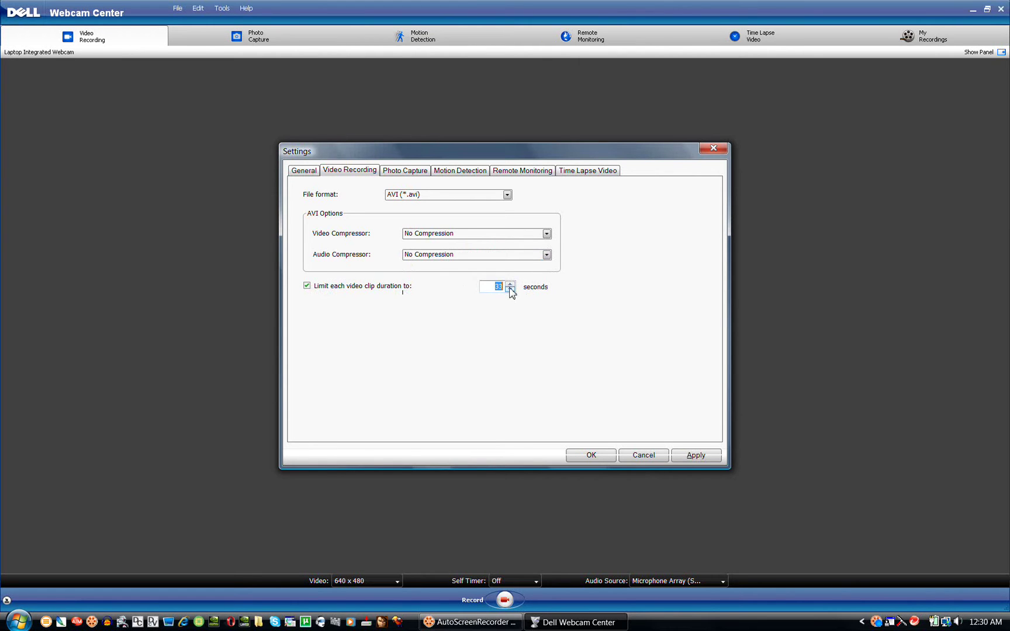
{"action": "left_click", "coordinate": [637, 461]}
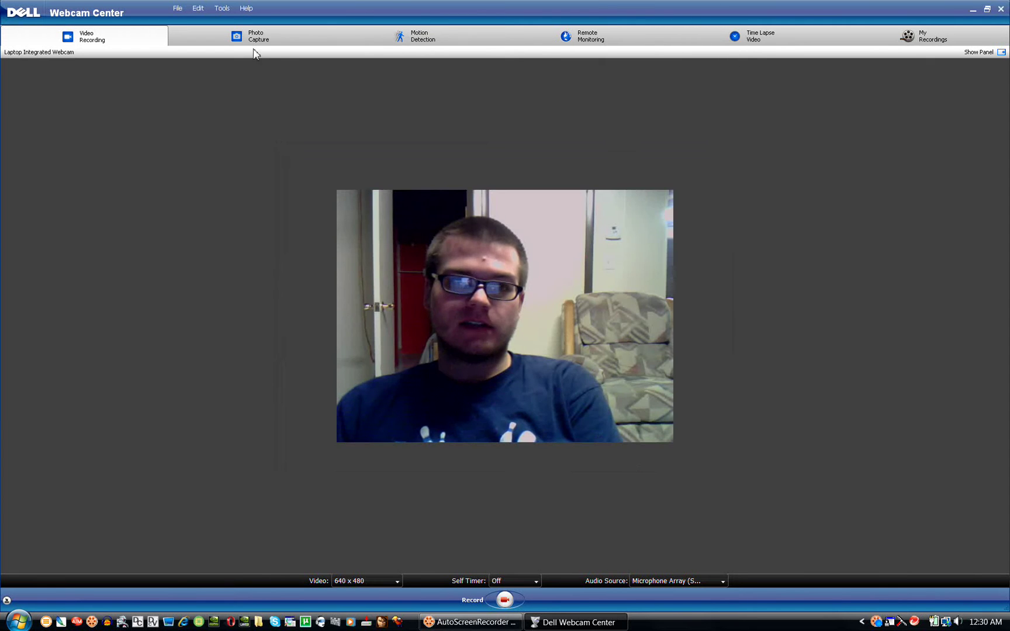
Switch to Photo Capture, keeping 640 x 480 resolution and the self timer off.
{"action": "left_click", "coordinate": [253, 50]}
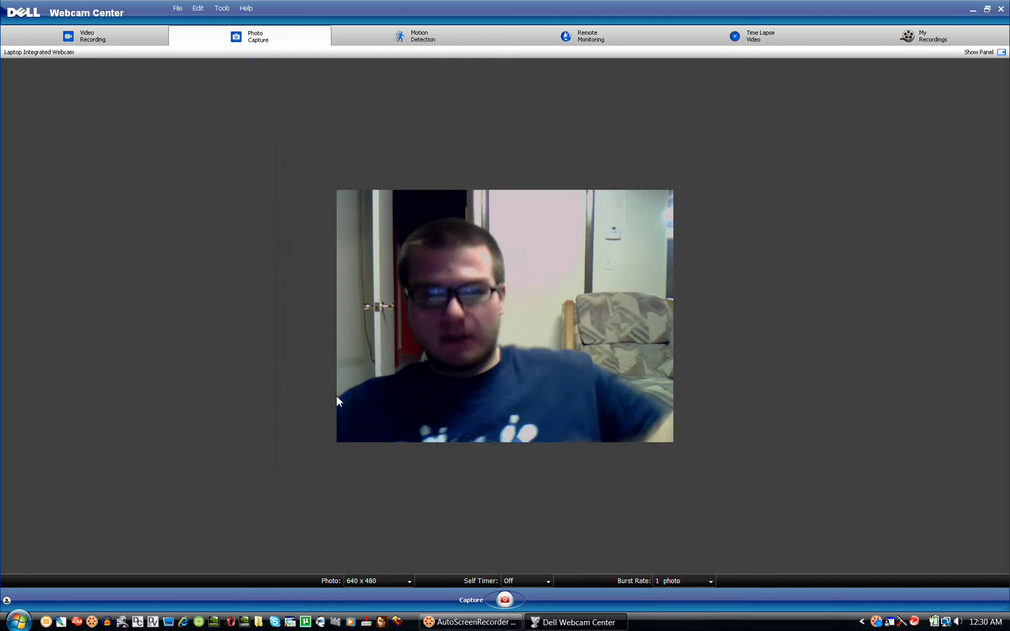
{"action": "left_click", "coordinate": [409, 581]}
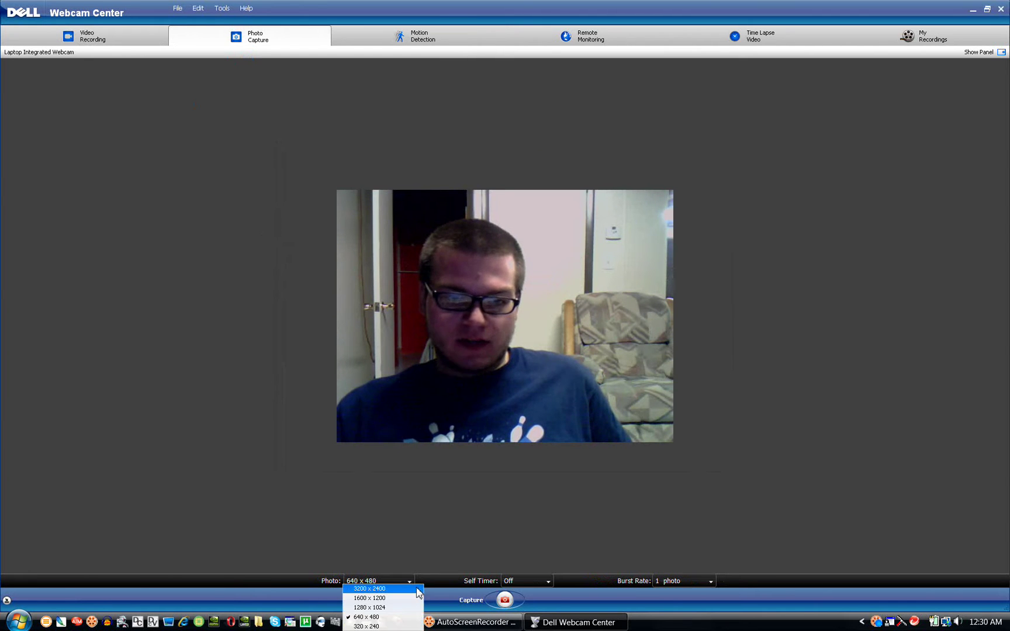
{"action": "left_click", "coordinate": [388, 169]}
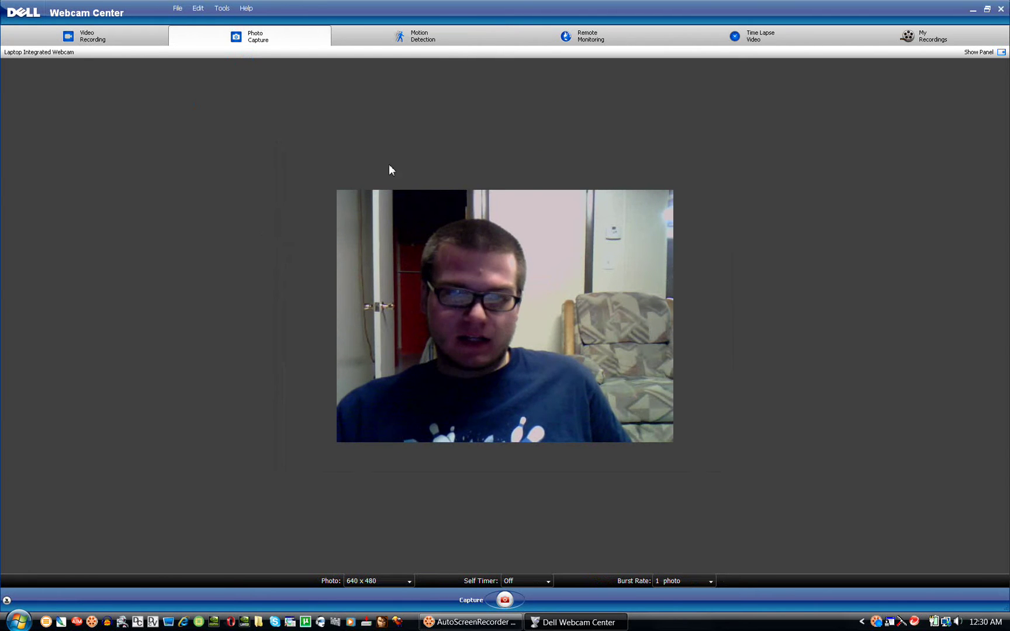
{"action": "left_click", "coordinate": [410, 582]}
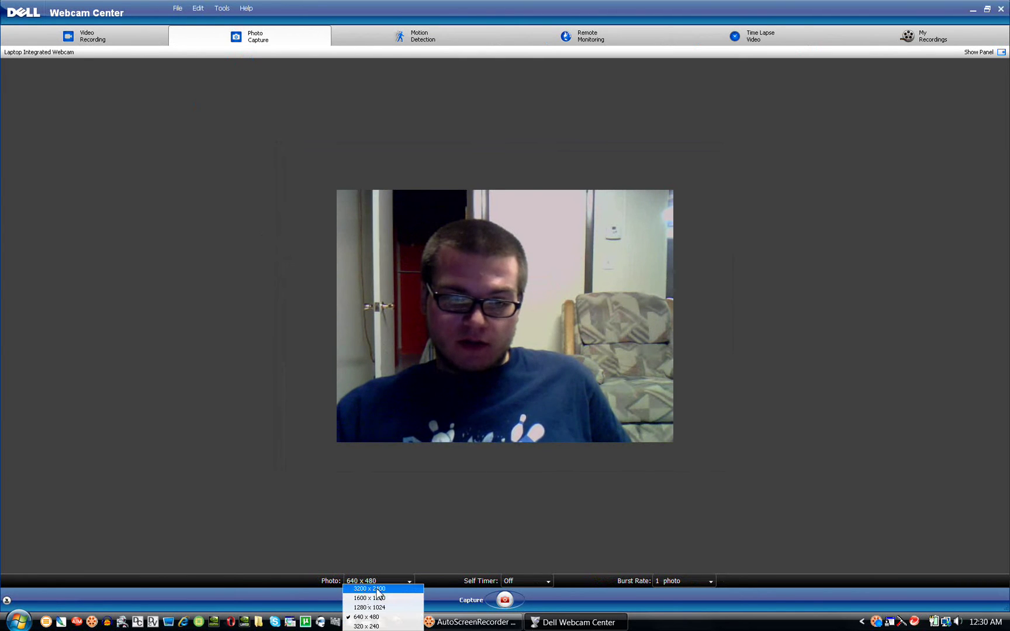
{"action": "left_click", "coordinate": [521, 521]}
{"action": "left_click", "coordinate": [548, 581]}
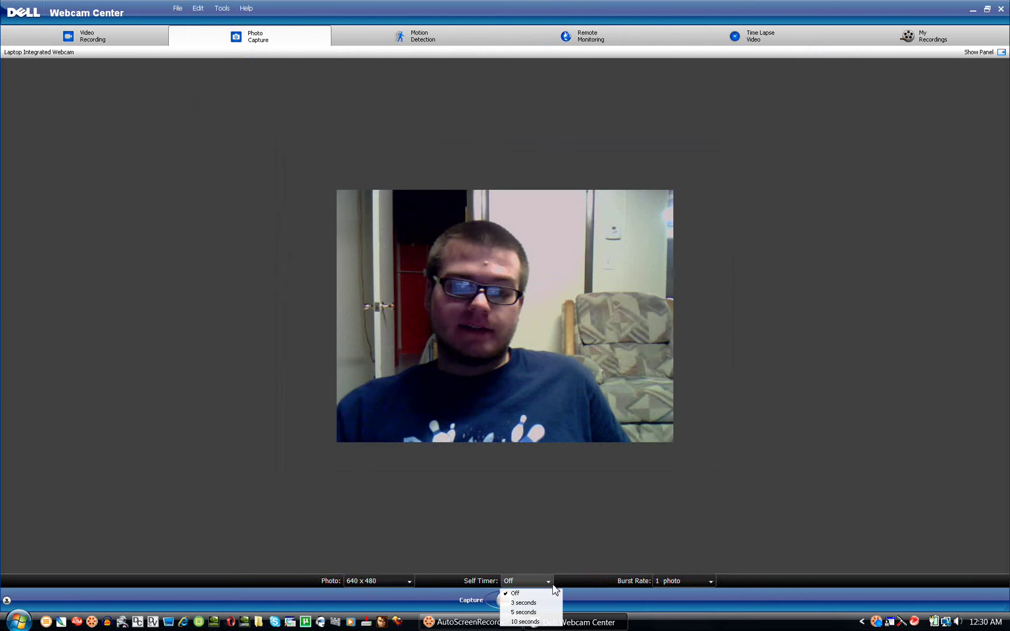
{"action": "left_click", "coordinate": [626, 553]}
Set the burst rate to 3 photos and capture a burst.
{"action": "left_click", "coordinate": [710, 581]}
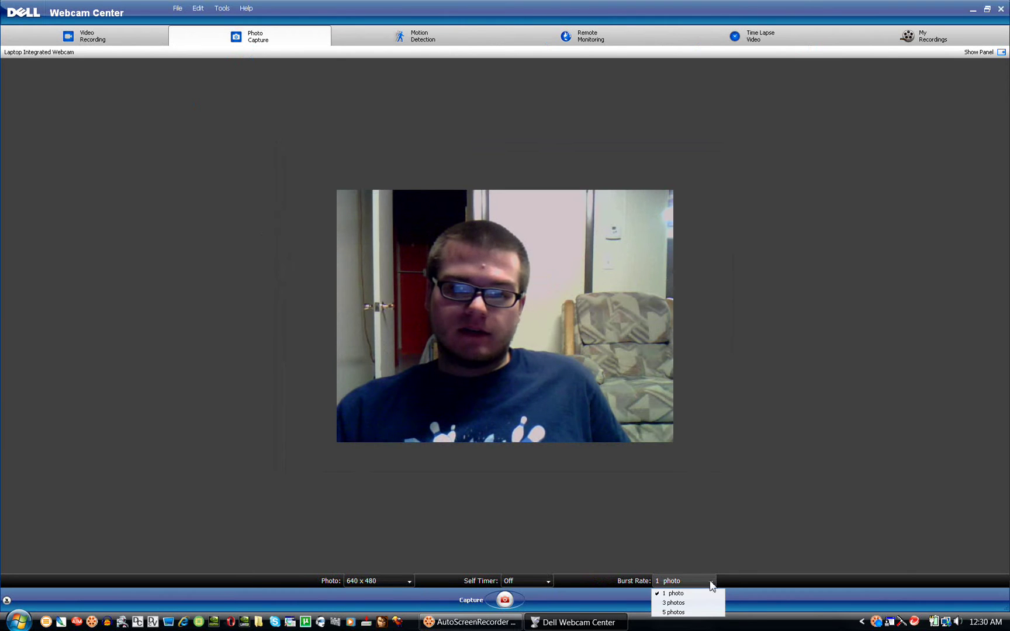
{"action": "left_click", "coordinate": [705, 610]}
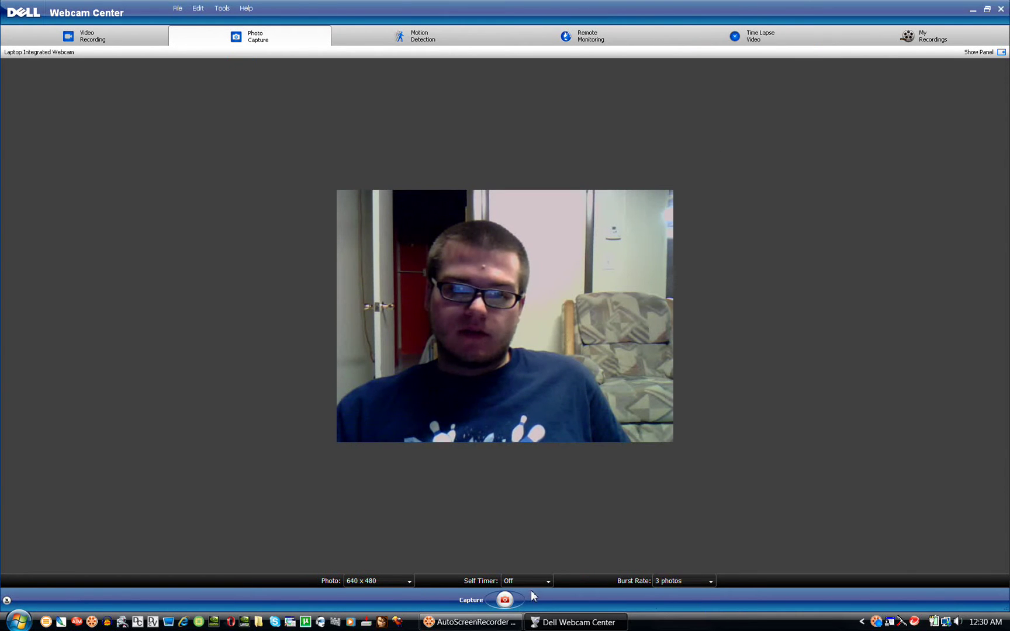
{"action": "left_click", "coordinate": [507, 601]}
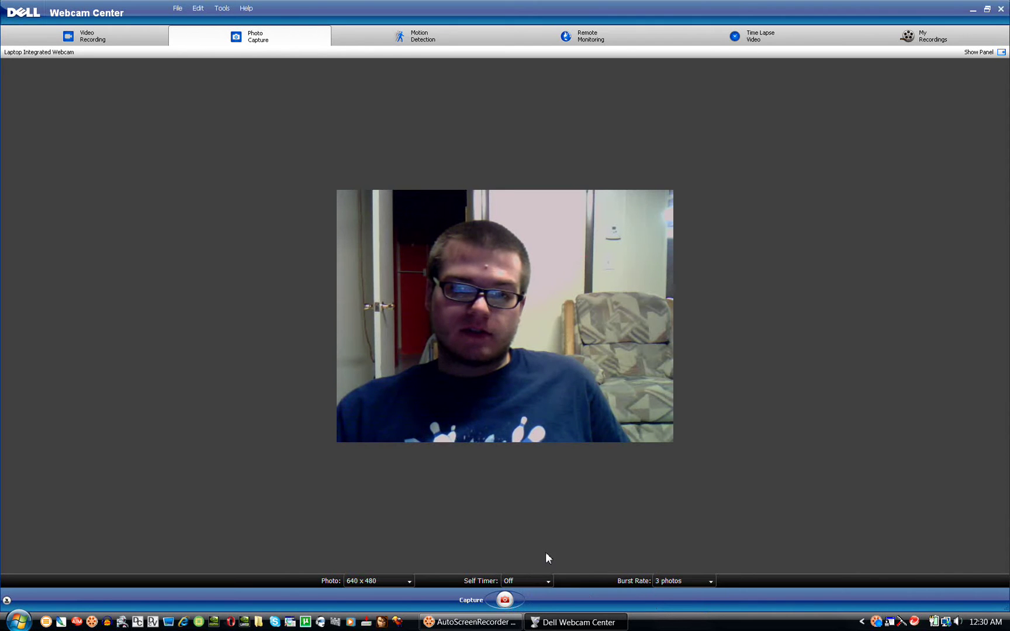
{"action": "left_click", "coordinate": [222, 8]}
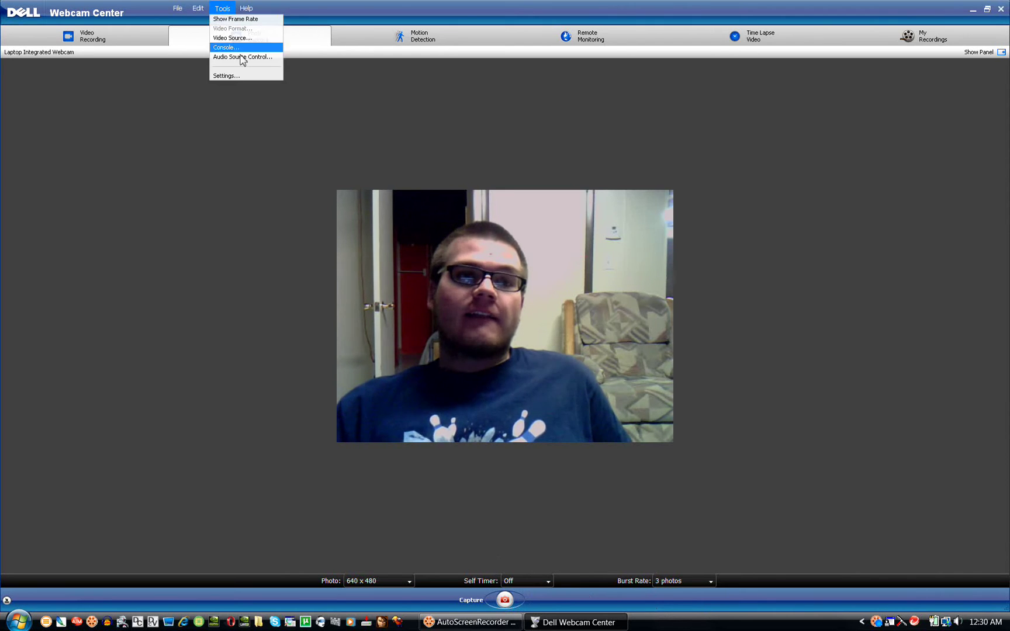
{"action": "left_click", "coordinate": [243, 77]}
{"action": "left_click", "coordinate": [498, 197]}
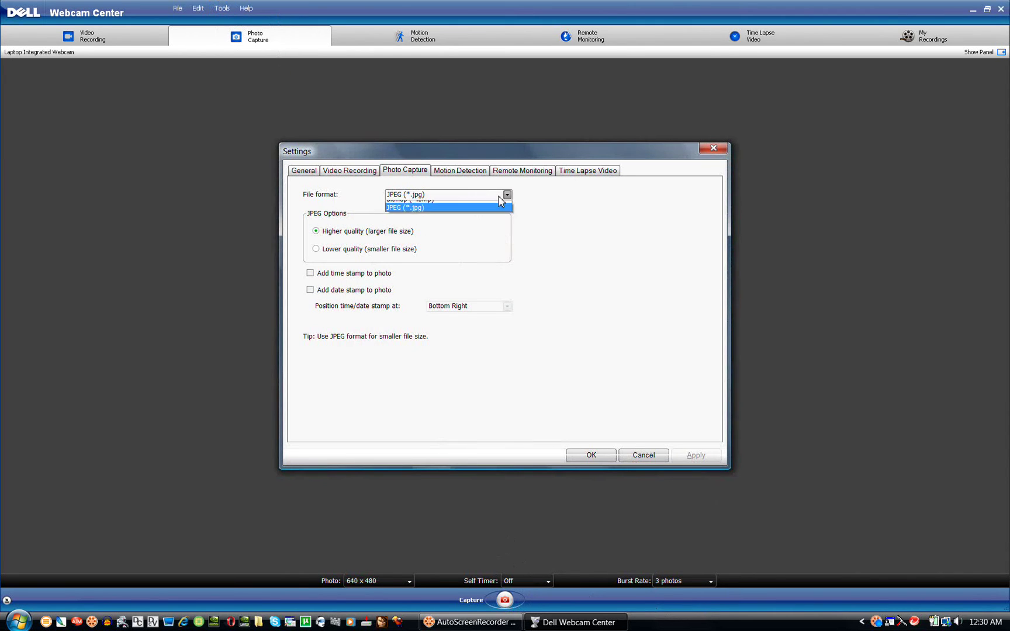
{"action": "left_click", "coordinate": [606, 239]}
{"action": "left_click", "coordinate": [321, 234]}
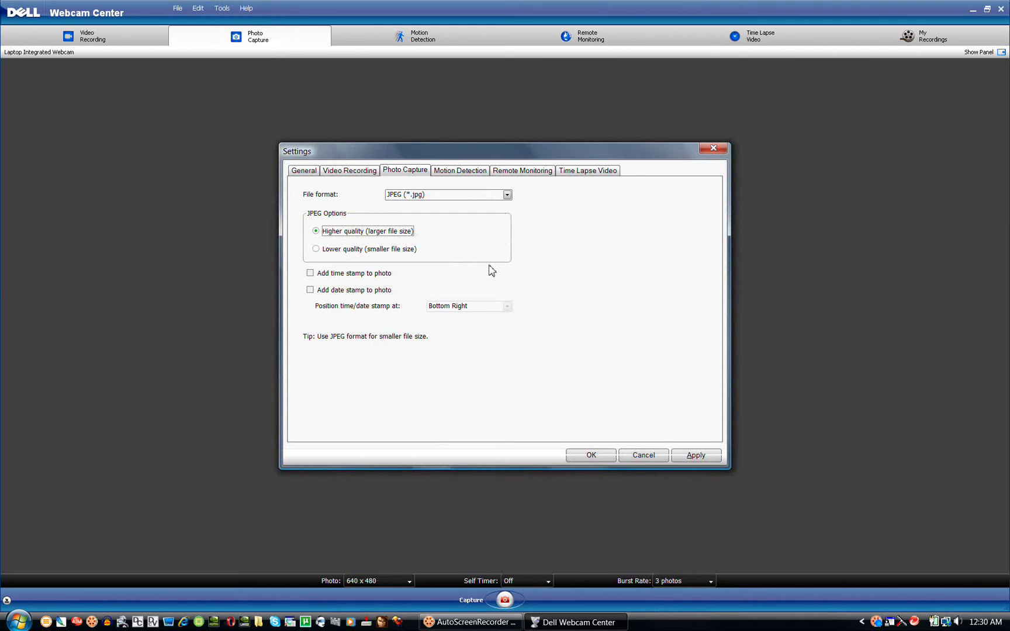
{"action": "left_click", "coordinate": [311, 275]}
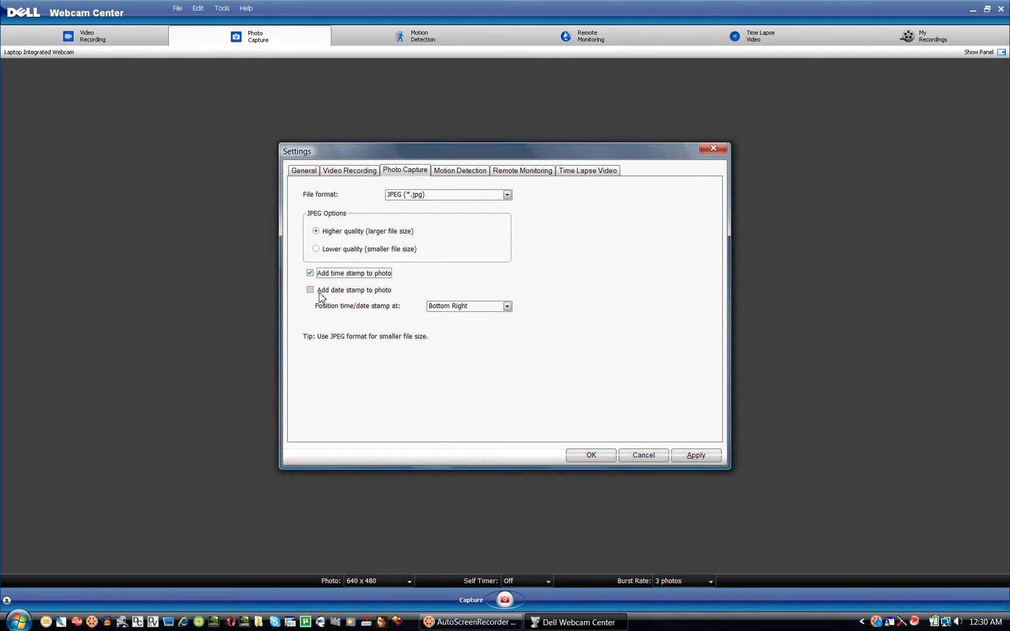
{"action": "left_click", "coordinate": [309, 290]}
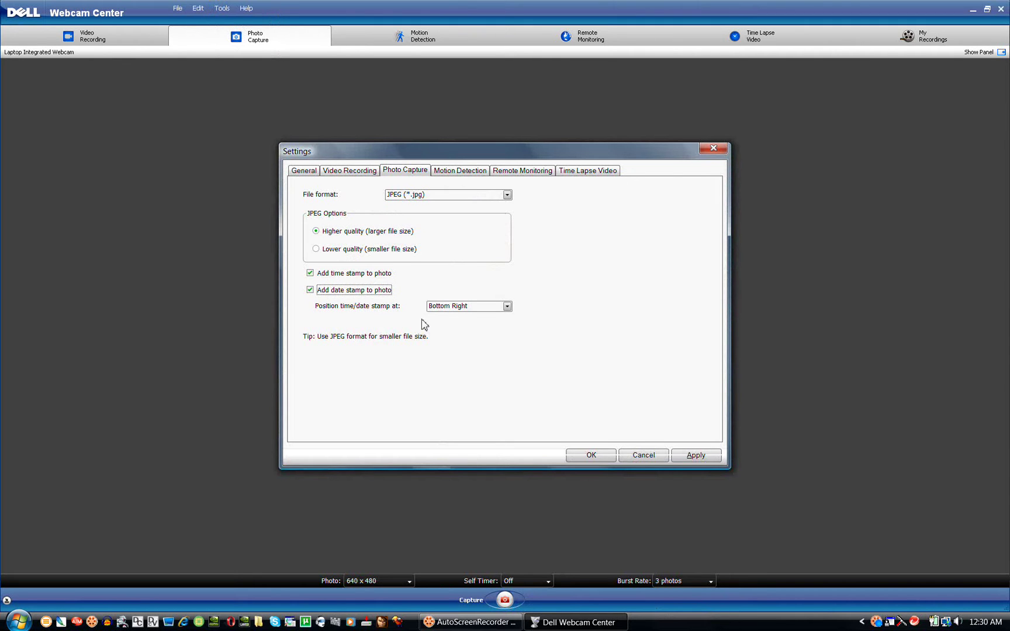
{"action": "left_click", "coordinate": [506, 307]}
{"action": "left_click", "coordinate": [324, 291]}
{"action": "left_click", "coordinate": [311, 274]}
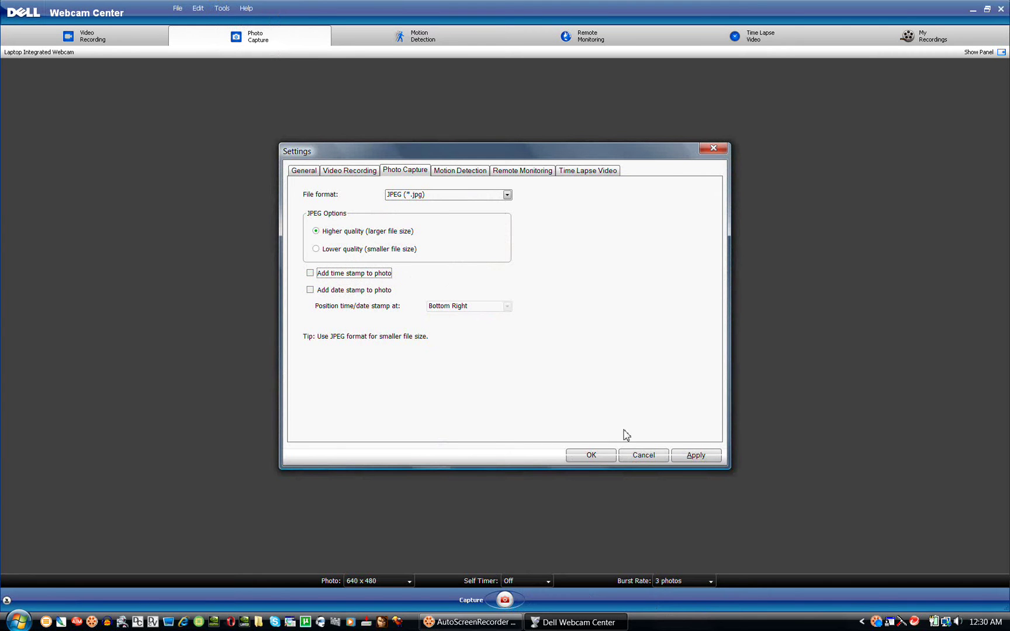
{"action": "left_click", "coordinate": [650, 456]}
Switch to Motion Detection, keeping 640 x 480 video and the 10-second self timer.
{"action": "left_click", "coordinate": [412, 41]}
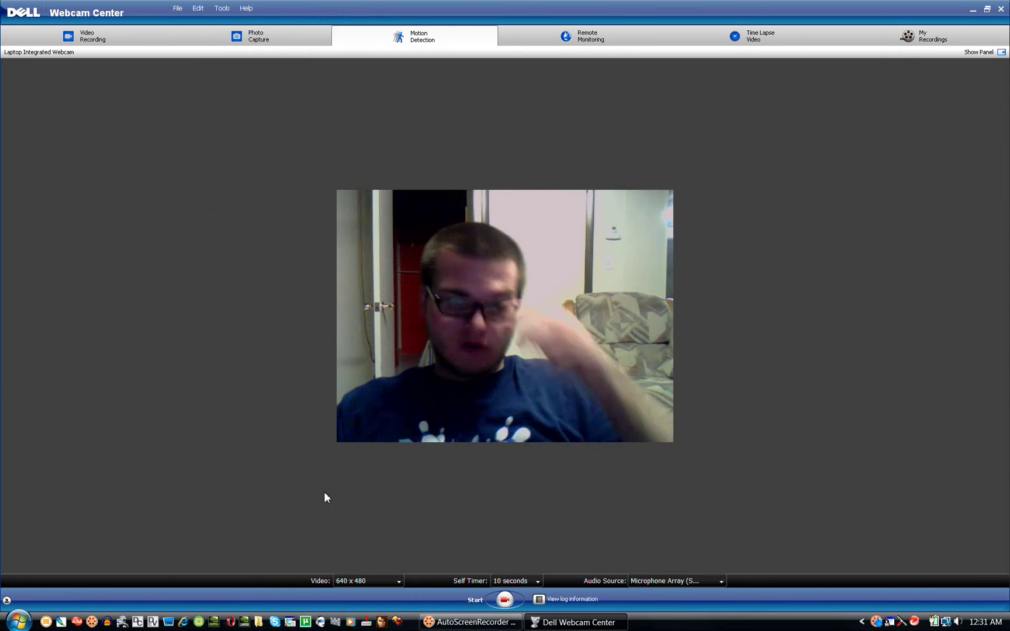
{"action": "left_click", "coordinate": [392, 582]}
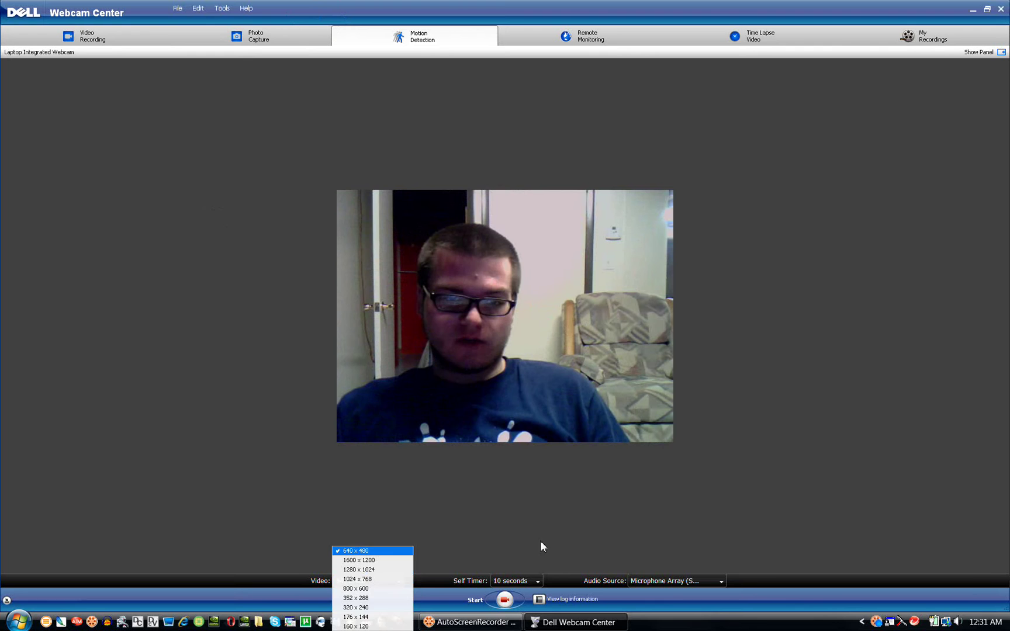
{"action": "left_click", "coordinate": [523, 536]}
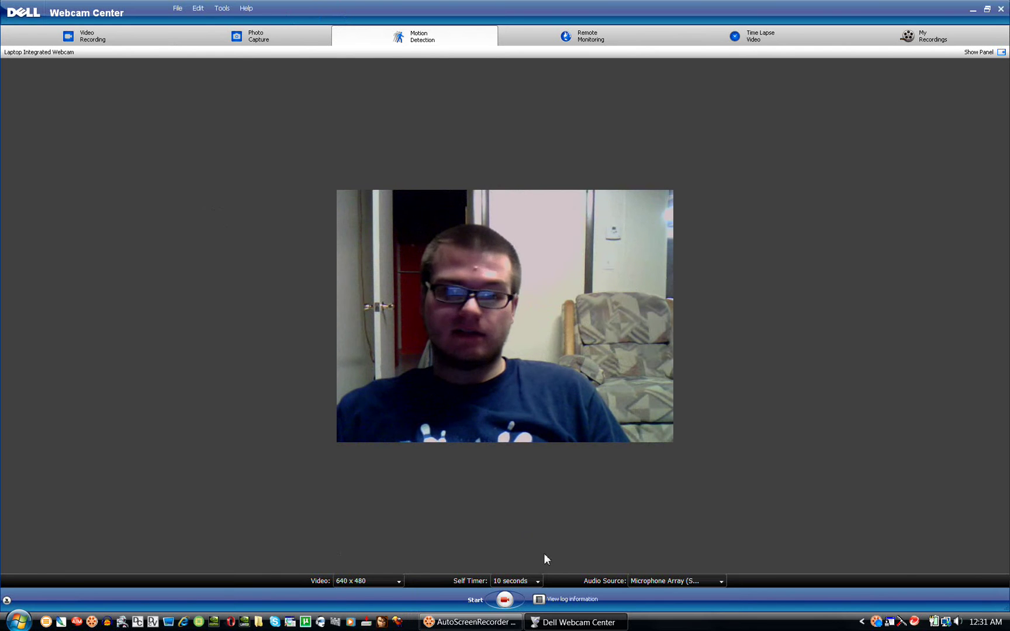
{"action": "left_click", "coordinate": [531, 581]}
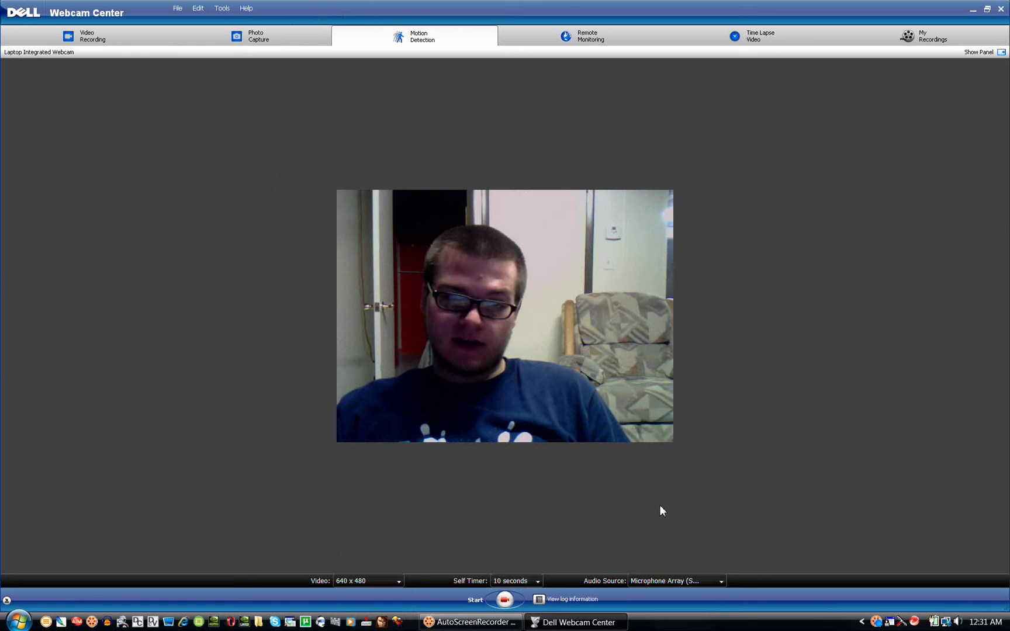
{"action": "left_click", "coordinate": [514, 621]}
Start motion detection, cancel during the countdown, and leave the audio source unchanged.
{"action": "left_click", "coordinate": [504, 600]}
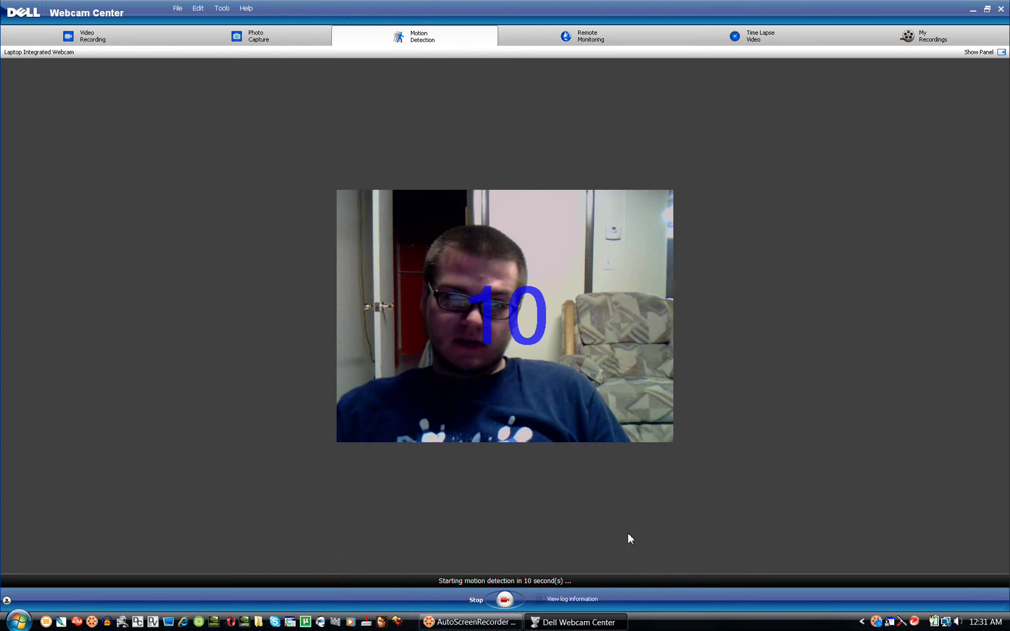
{"action": "left_click", "coordinate": [504, 600]}
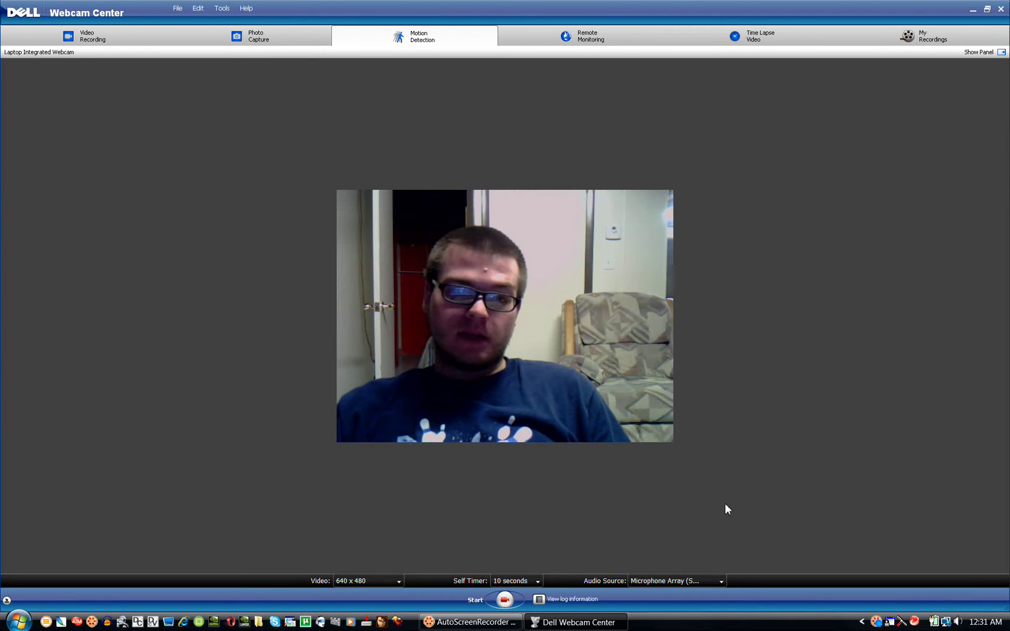
{"action": "left_click", "coordinate": [710, 581]}
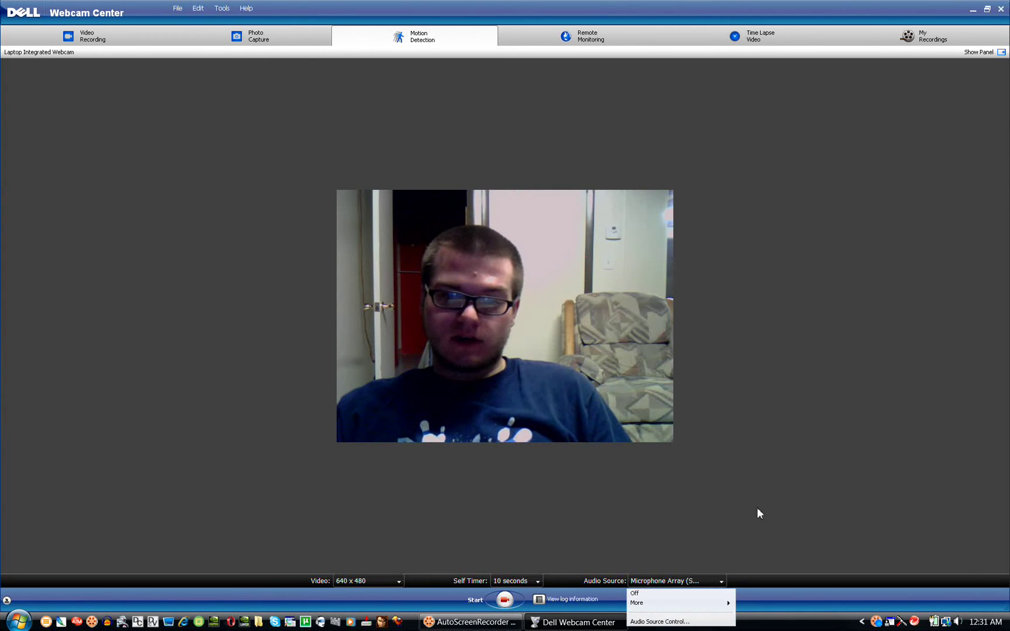
{"action": "left_click", "coordinate": [757, 508]}
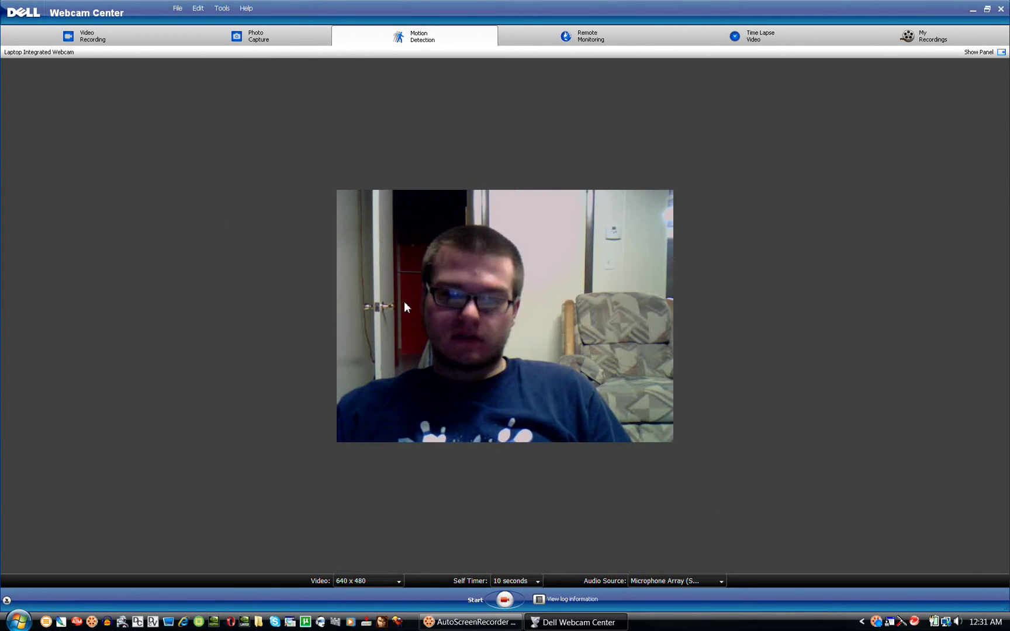
Leave the audio source unchanged and open the motion detection settings.
{"action": "left_click", "coordinate": [720, 582]}
{"action": "left_click", "coordinate": [752, 472]}
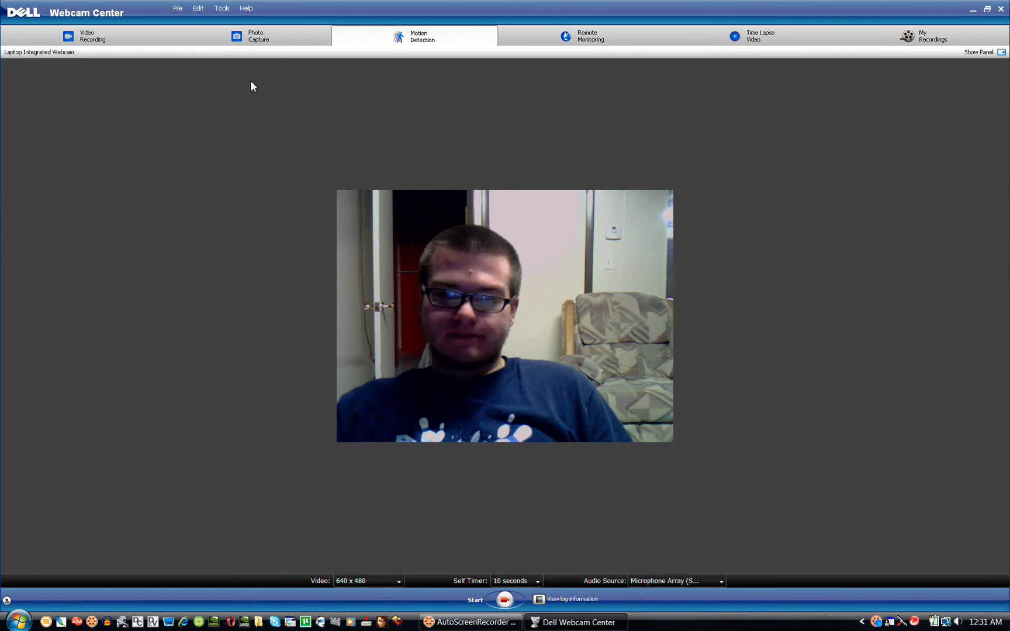
{"action": "left_click", "coordinate": [225, 9]}
{"action": "left_click", "coordinate": [216, 77]}
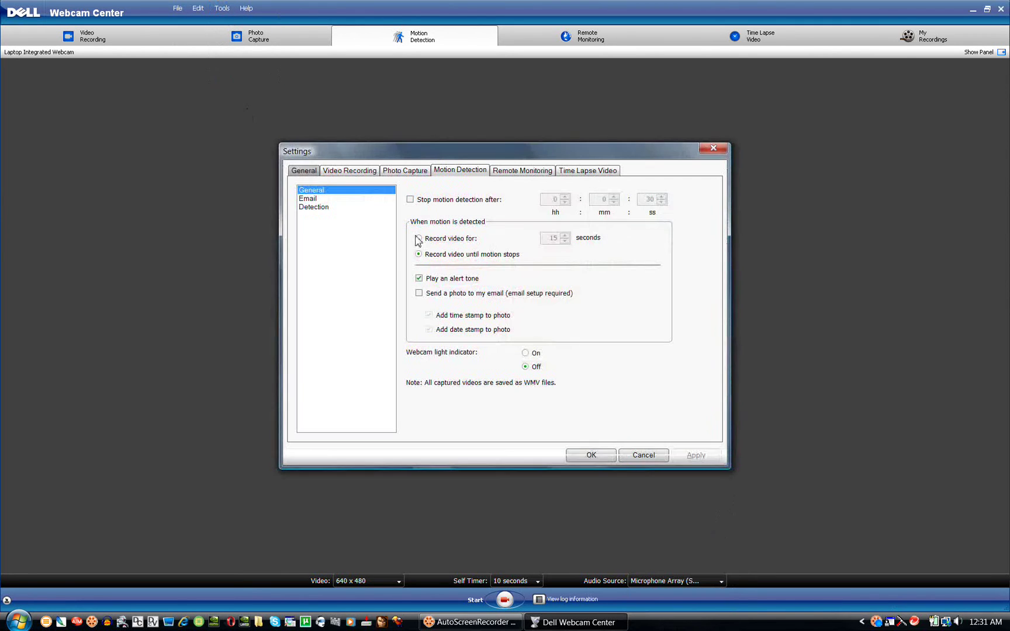
Enable the automatic stop timer, edit its seconds and hours, then cancel without saving.
{"action": "left_click", "coordinate": [421, 200]}
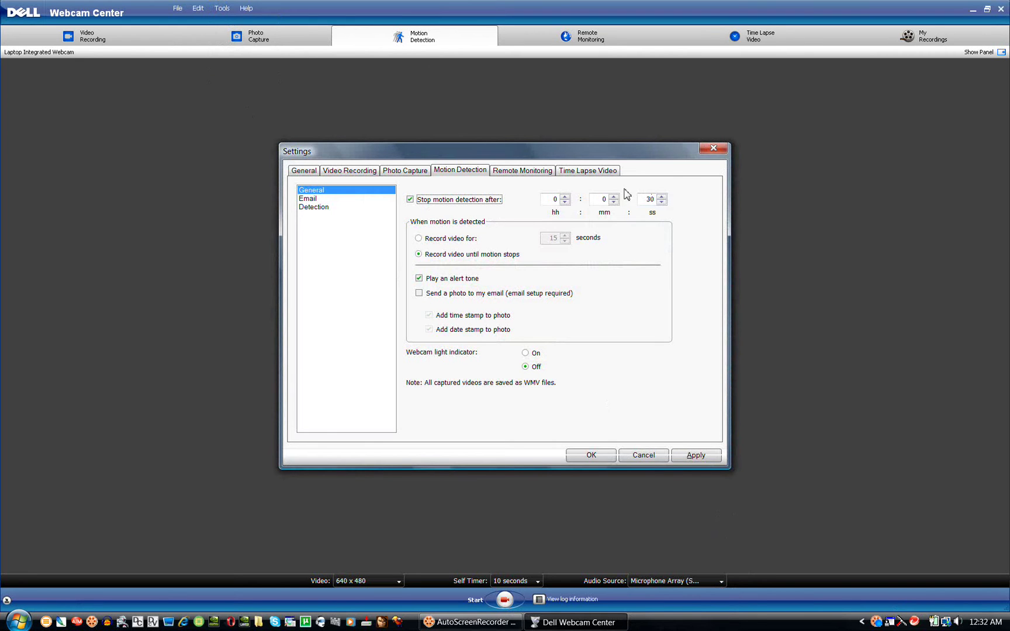
{"action": "left_click", "coordinate": [661, 200]}
{"action": "double_click", "coordinate": [549, 200]}
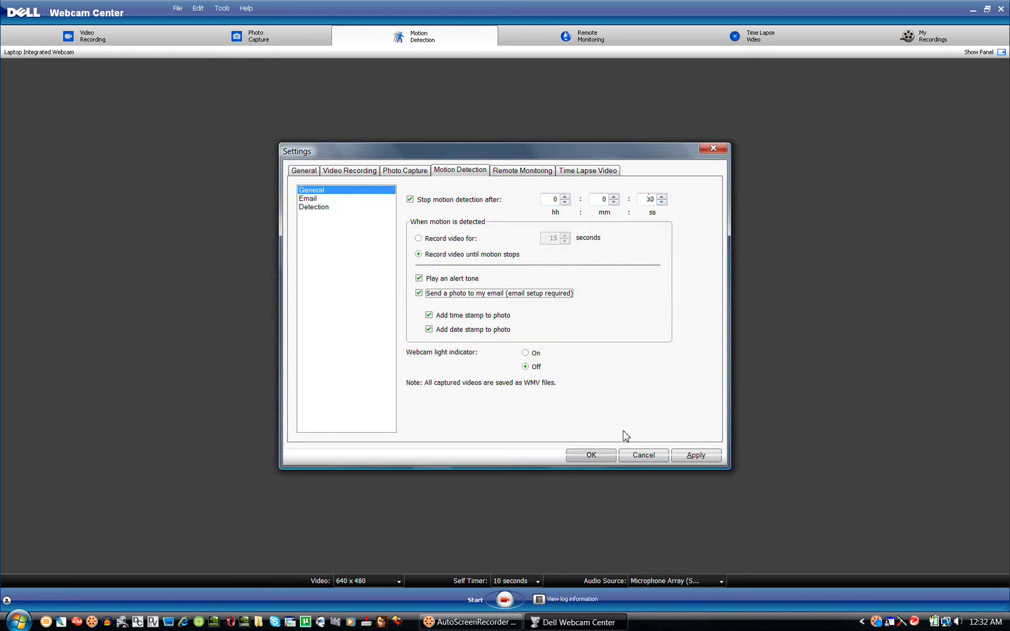
{"action": "left_click", "coordinate": [650, 453]}
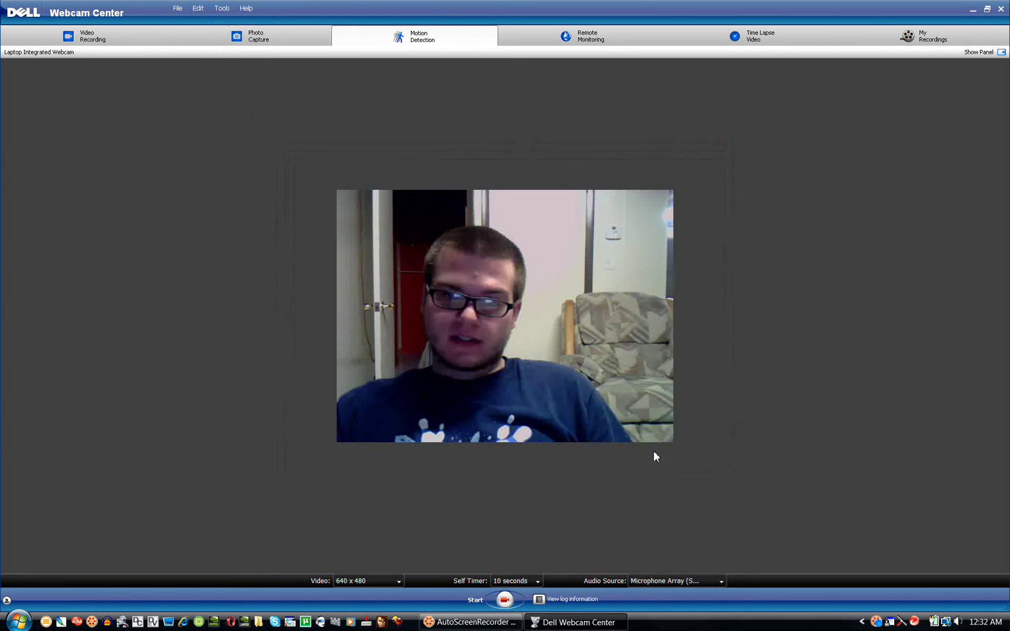
Review the empty event log, then reopen Tools > Settings at Motion Detection.
{"action": "left_click", "coordinate": [552, 601]}
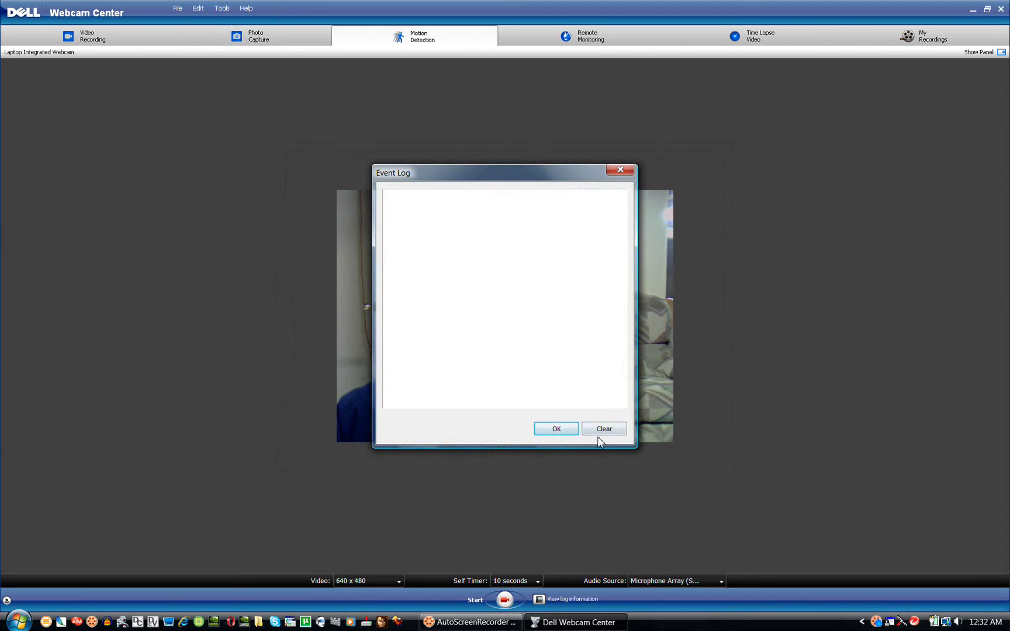
{"action": "left_click", "coordinate": [621, 170]}
{"action": "left_click", "coordinate": [222, 8]}
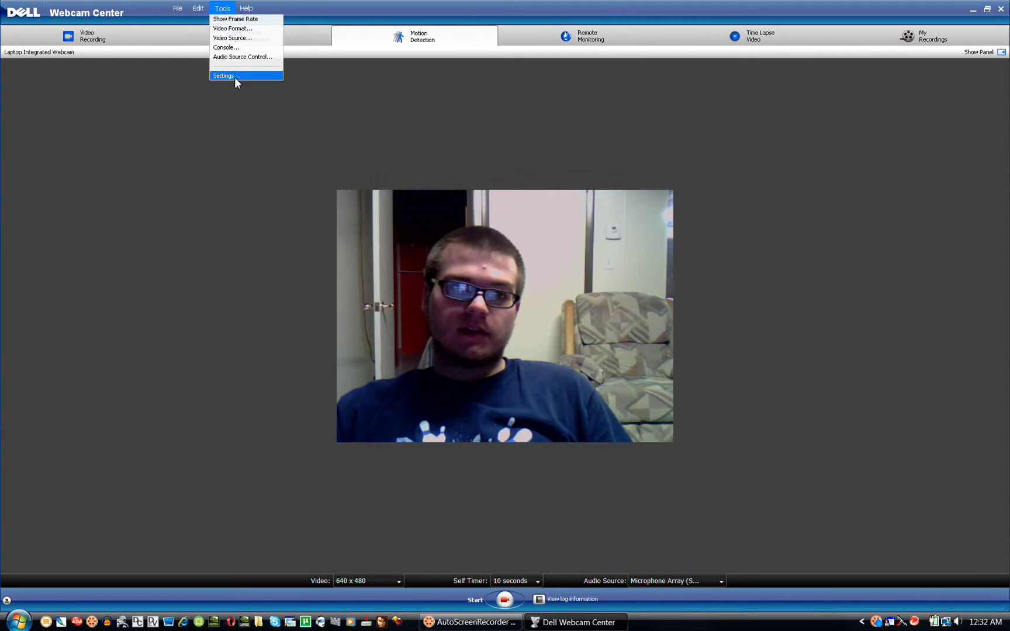
{"action": "left_click", "coordinate": [234, 76]}
Show the email alert settings and send a successful test email.
{"action": "left_click", "coordinate": [318, 200]}
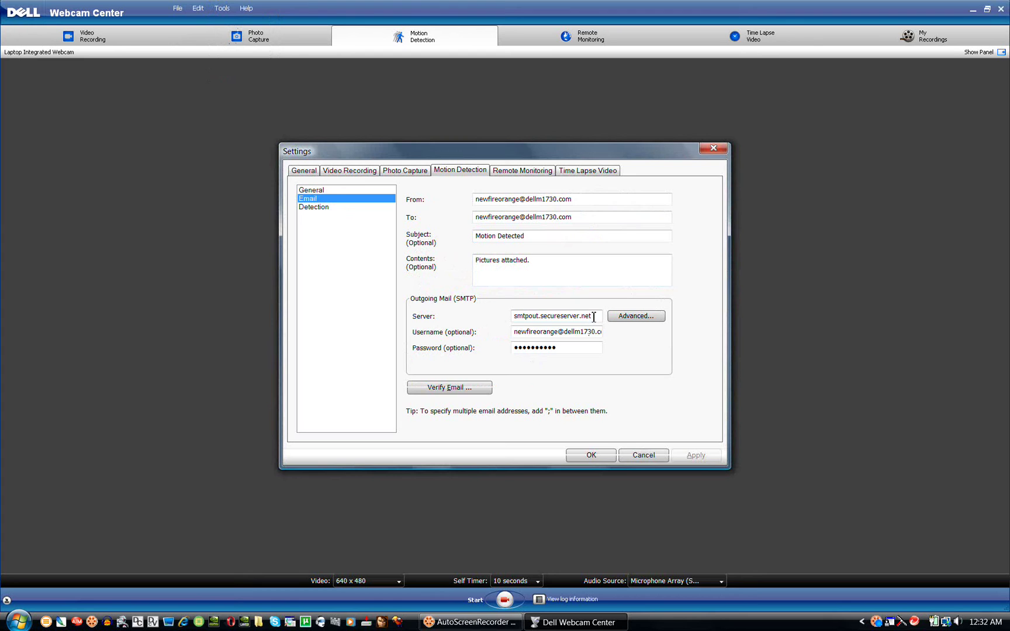
{"action": "left_click_drag", "start_coordinate": [594, 317], "coordinate": [505, 316]}
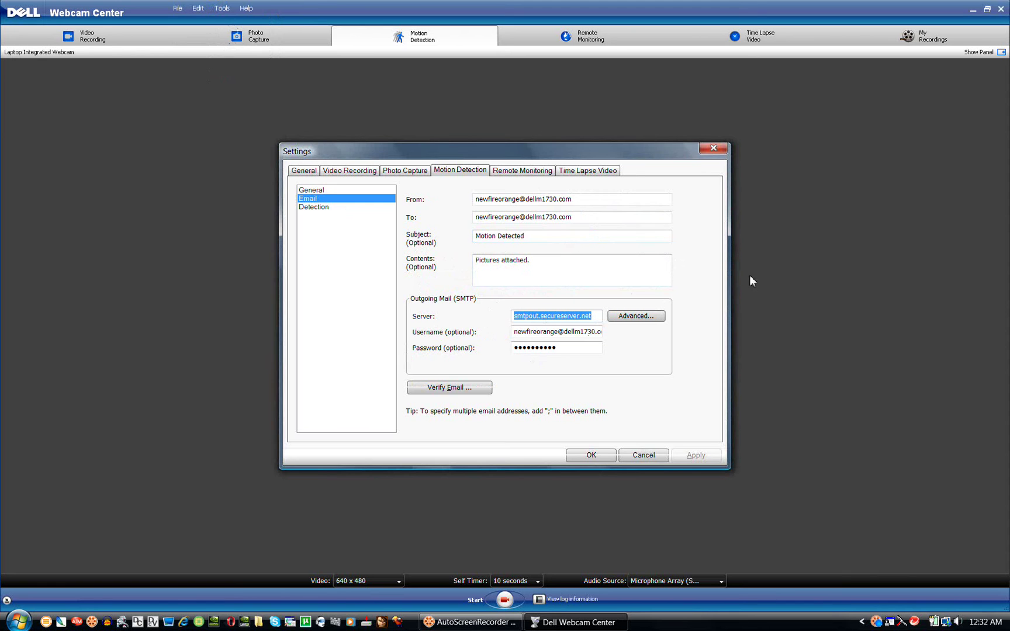
{"action": "left_click", "coordinate": [475, 389]}
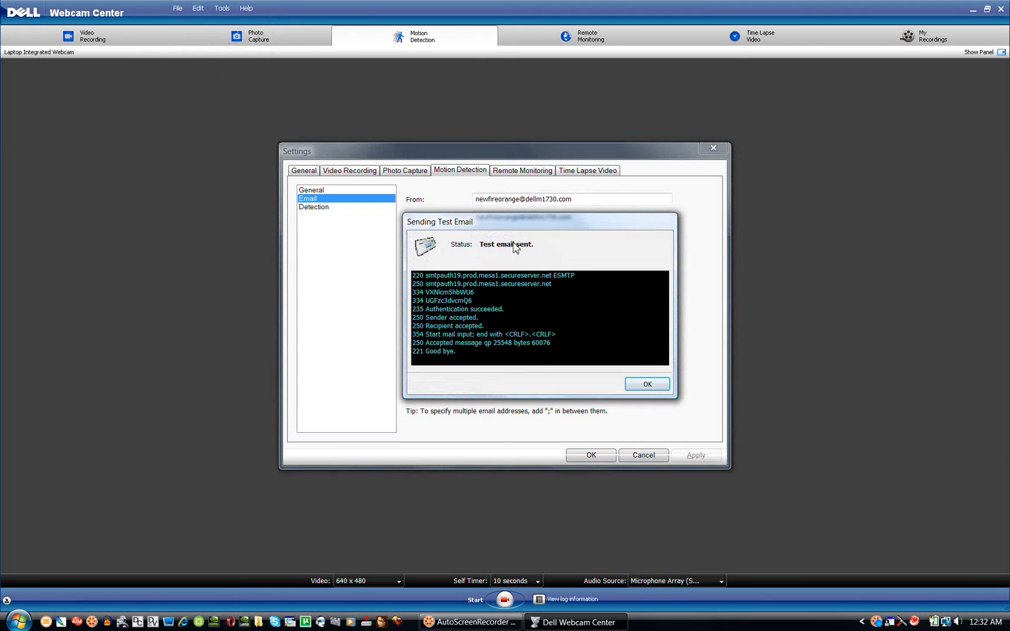
{"action": "left_click", "coordinate": [643, 384]}
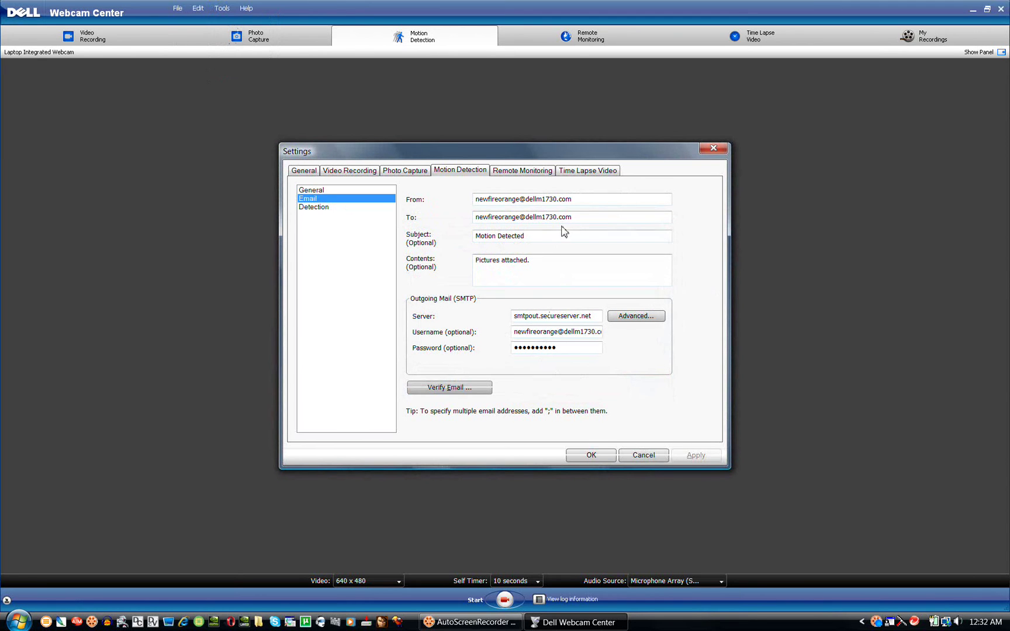
Review the sender and username fields, and add ';' after the recipient address.
{"action": "left_click_drag", "start_coordinate": [588, 199], "coordinate": [459, 209]}
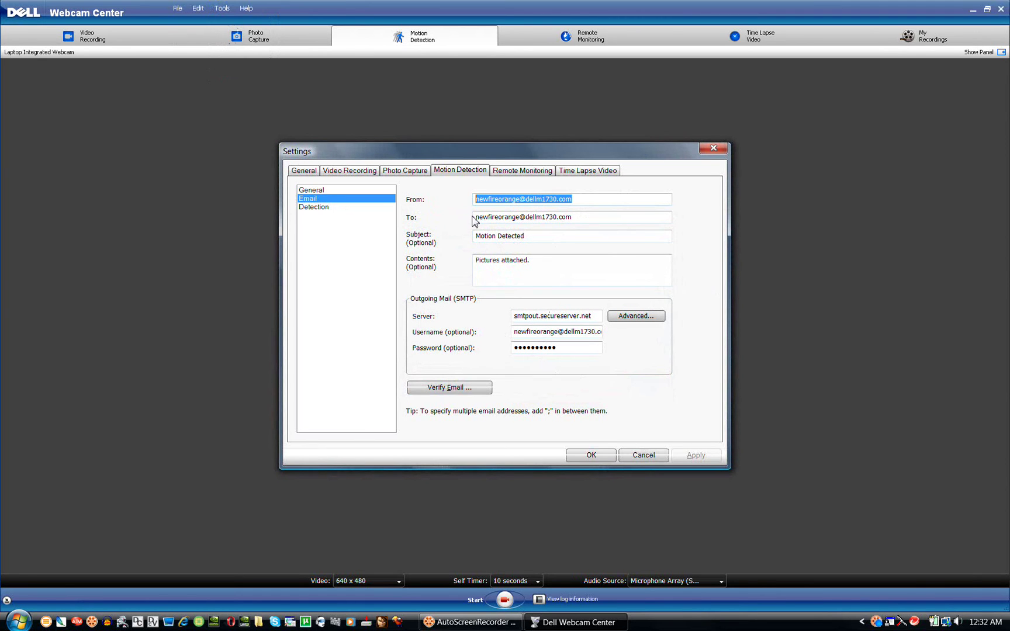
{"action": "left_click_drag", "start_coordinate": [514, 332], "coordinate": [617, 332]}
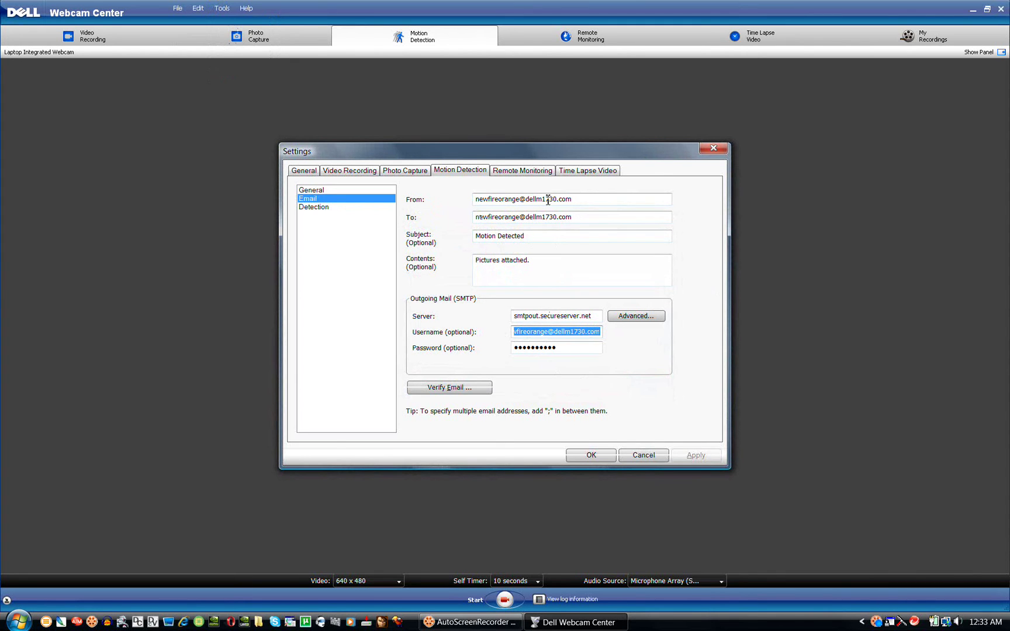
{"action": "mouse_move", "coordinate": [480, 217]}
{"action": "left_mouse_down"}
{"action": "mouse_move", "coordinate": [586, 219]}
{"action": "mouse_move", "coordinate": [477, 219]}
{"action": "left_mouse_up"}
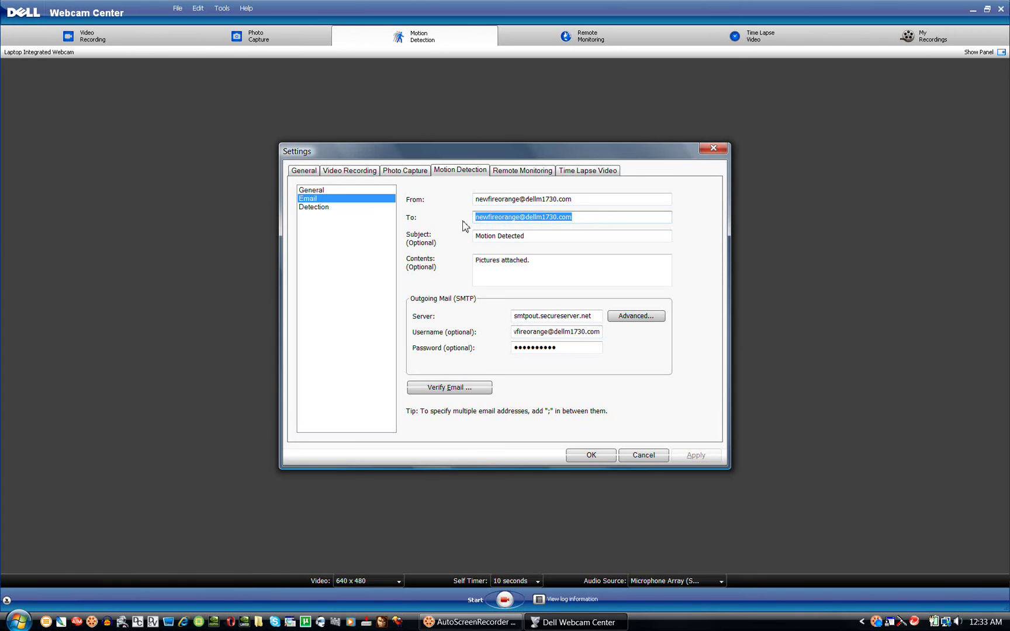
{"action": "left_click_drag", "start_coordinate": [593, 220], "coordinate": [442, 225]}
{"action": "left_click", "coordinate": [586, 219]}
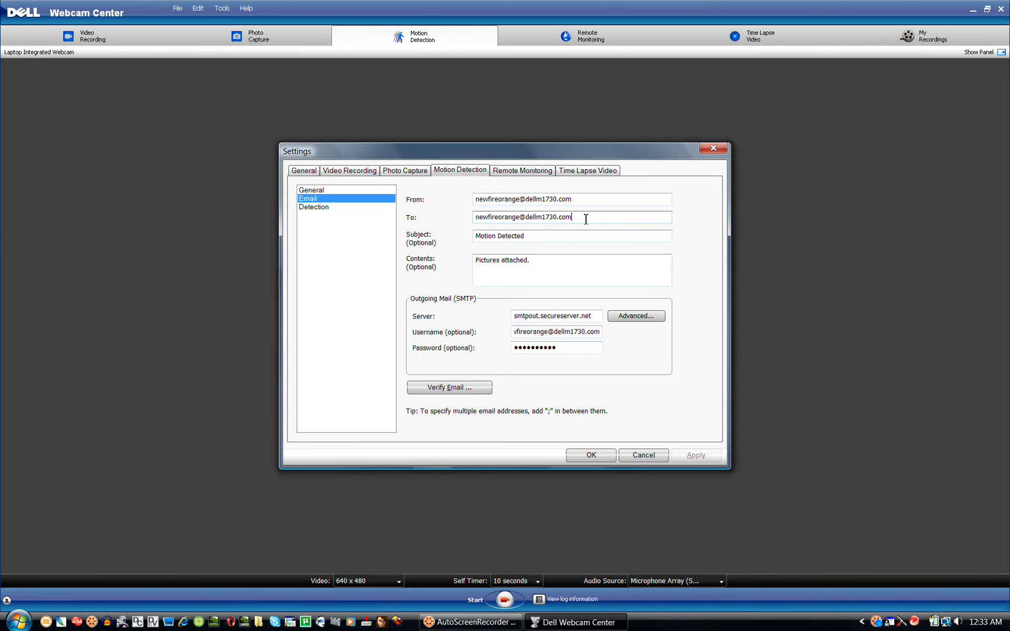
{"action": "type", "text": ";"}
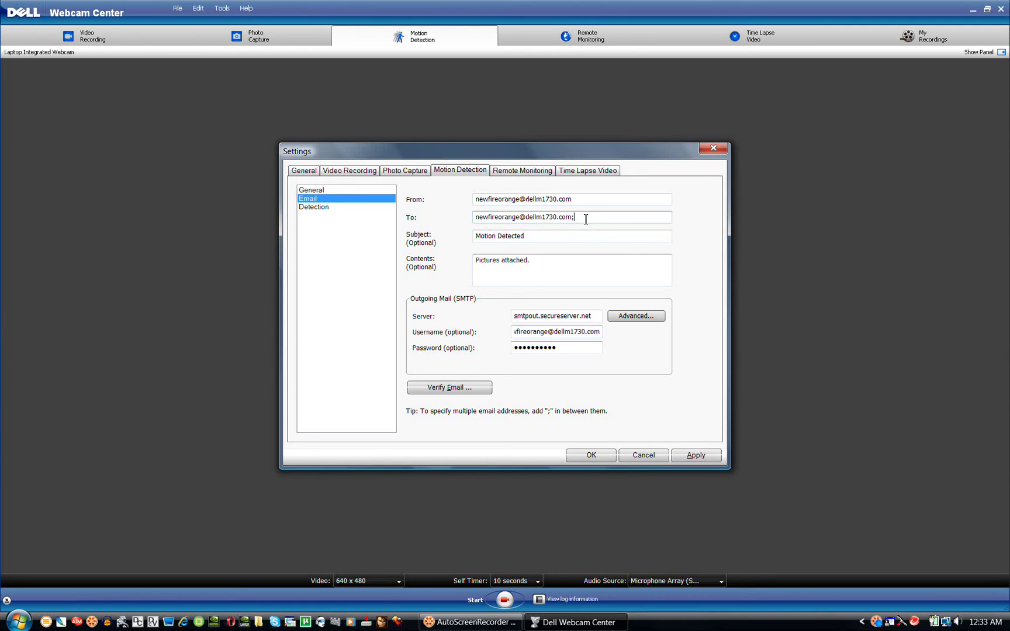
Review the subject and message, confirm SMTP port 25 in Advanced, and cancel.
{"action": "left_click_drag", "start_coordinate": [533, 235], "coordinate": [434, 228]}
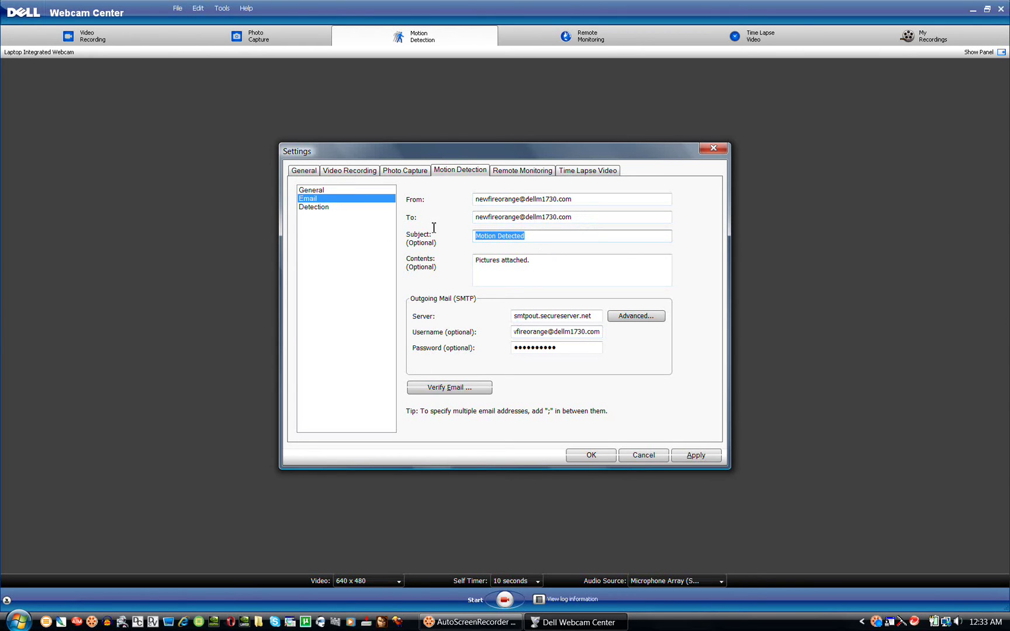
{"action": "left_click_drag", "start_coordinate": [557, 260], "coordinate": [436, 264]}
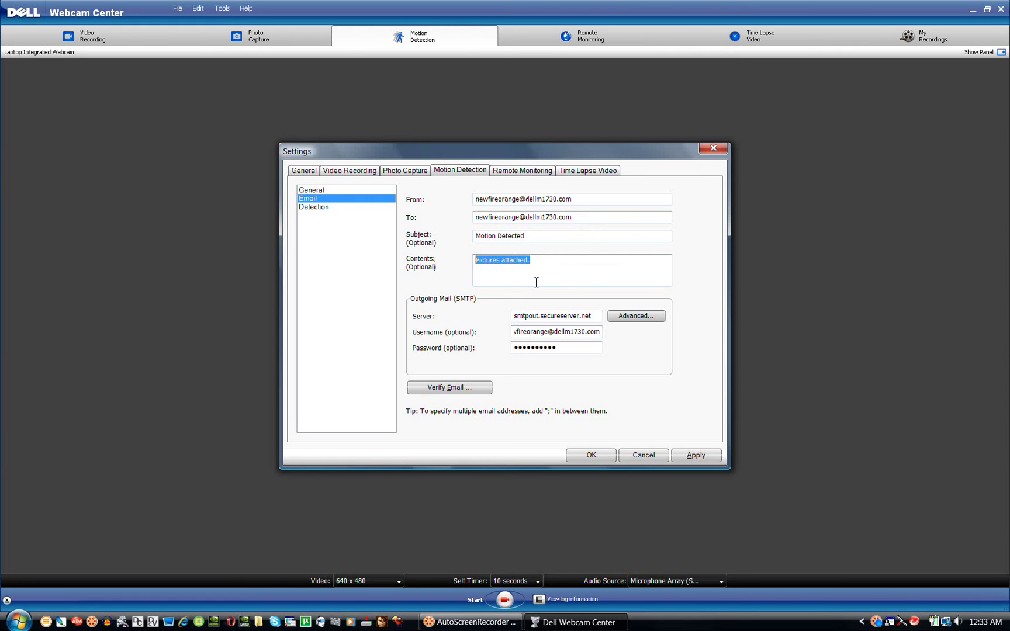
{"action": "left_click", "coordinate": [630, 319]}
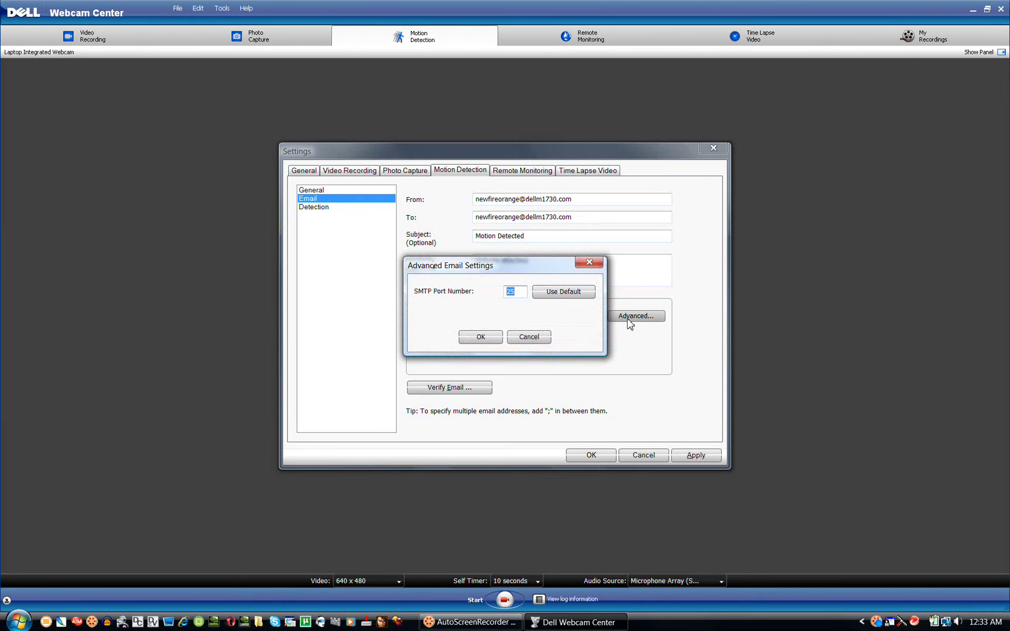
{"action": "left_click", "coordinate": [517, 342]}
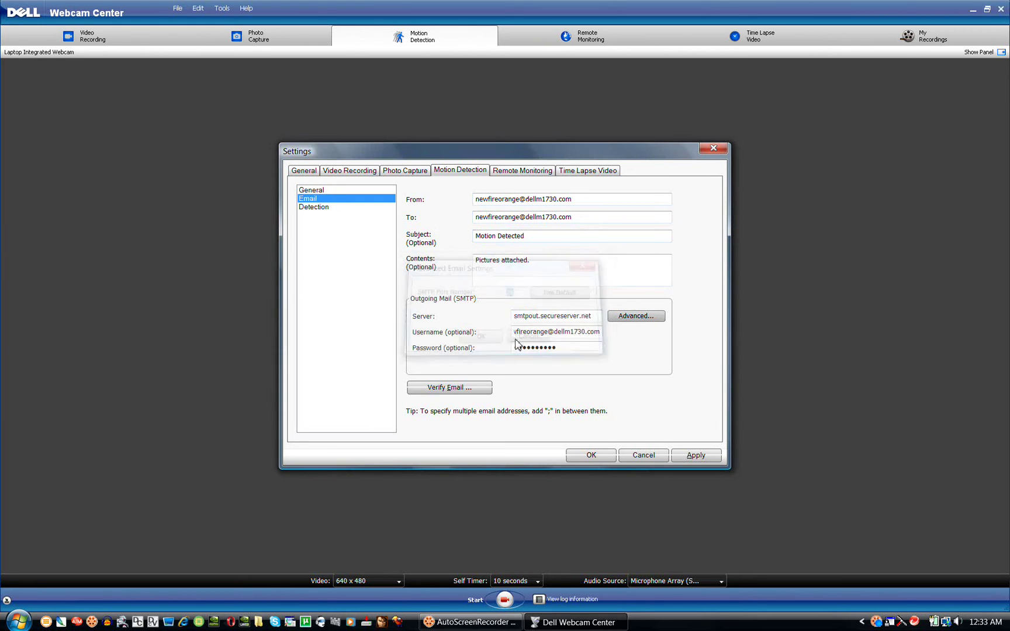
Show the Detection settings and settle the motion threshold slider at about halfway.
{"action": "left_click", "coordinate": [316, 209]}
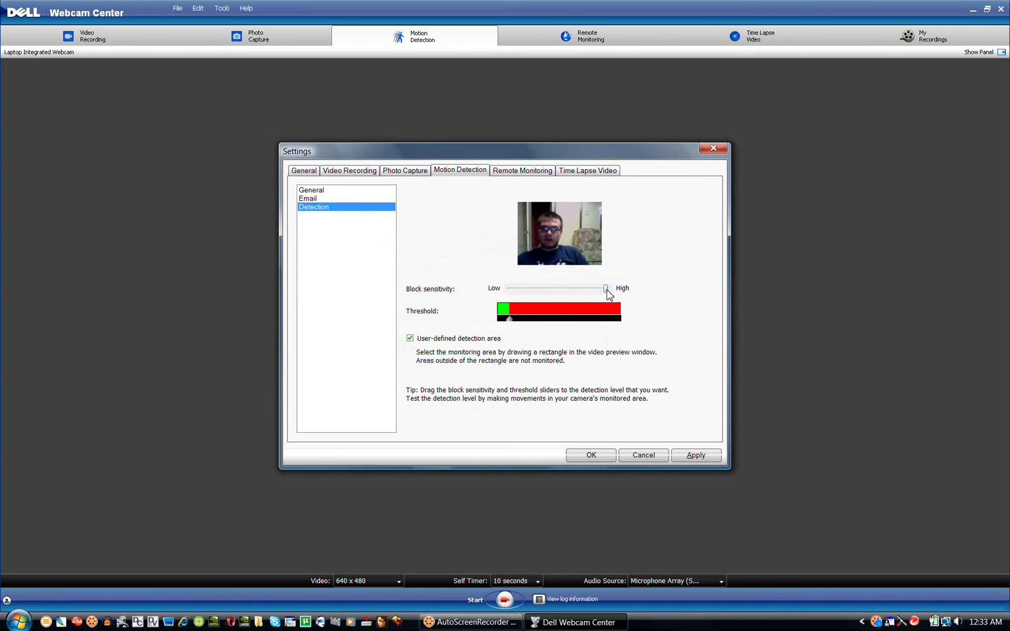
{"action": "left_click_drag", "start_coordinate": [514, 321], "coordinate": [577, 292]}
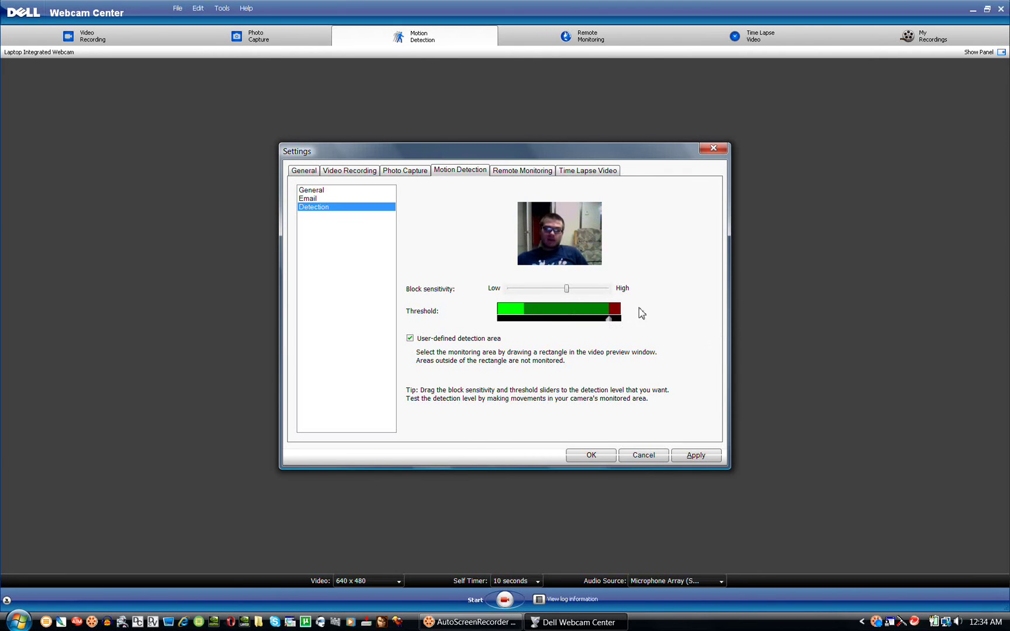
{"action": "left_click_drag", "start_coordinate": [608, 323], "coordinate": [561, 317]}
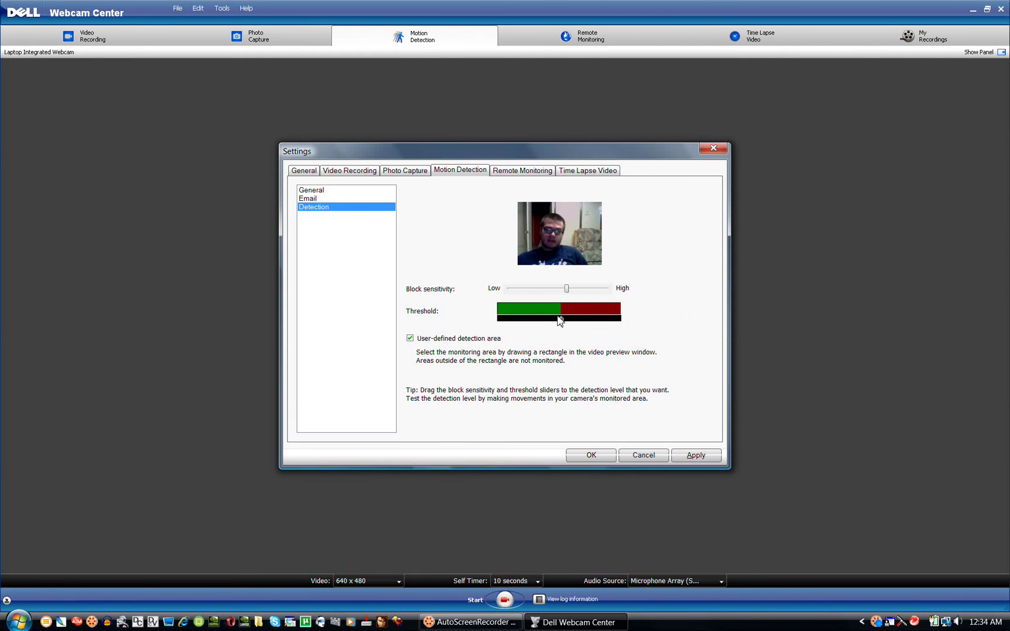
{"action": "left_click_drag", "start_coordinate": [563, 325], "coordinate": [621, 322]}
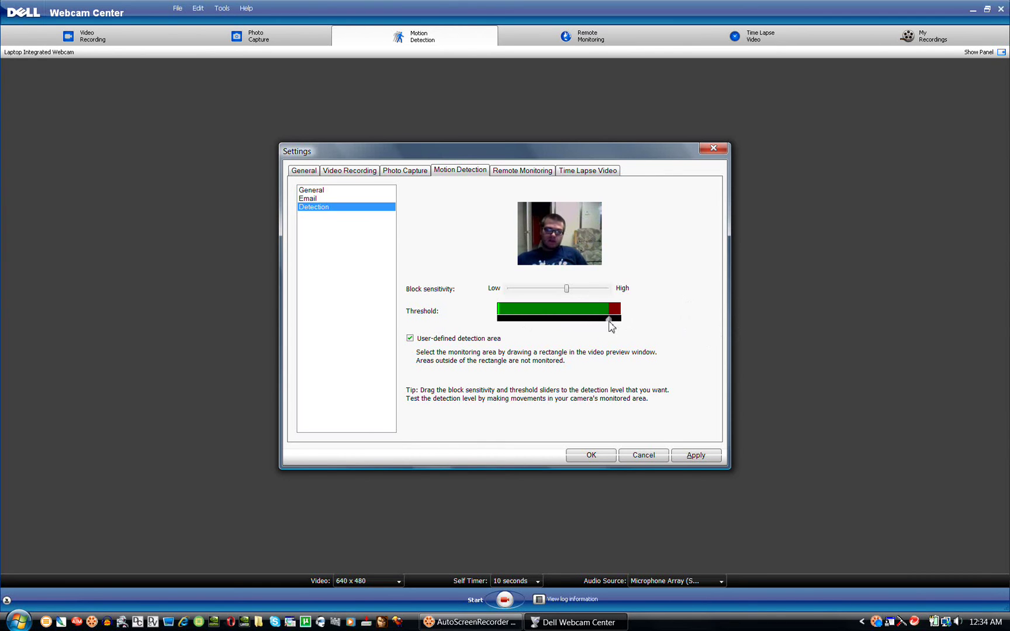
{"action": "left_click_drag", "start_coordinate": [609, 321], "coordinate": [524, 322]}
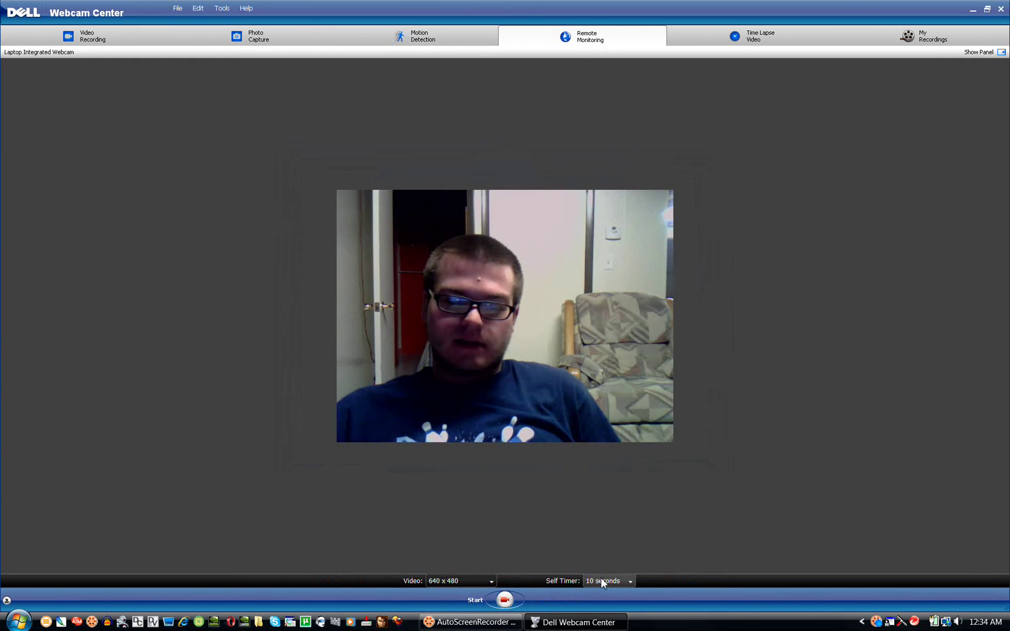
Open Remote Monitoring settings from Tools, showing the 7-second photo capture interval.
{"action": "left_click", "coordinate": [223, 9]}
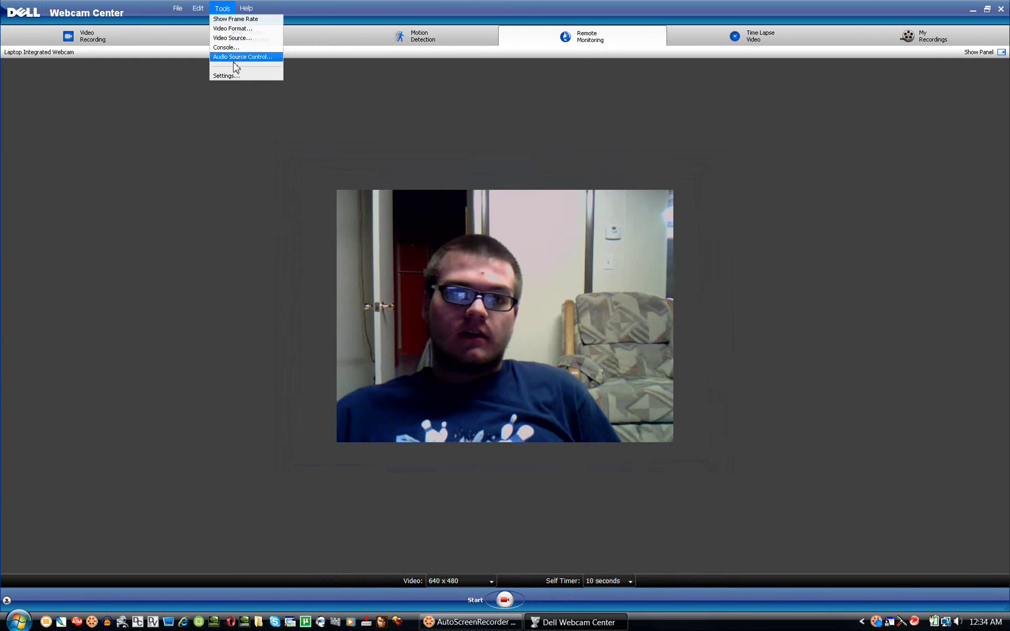
{"action": "left_click", "coordinate": [236, 76]}
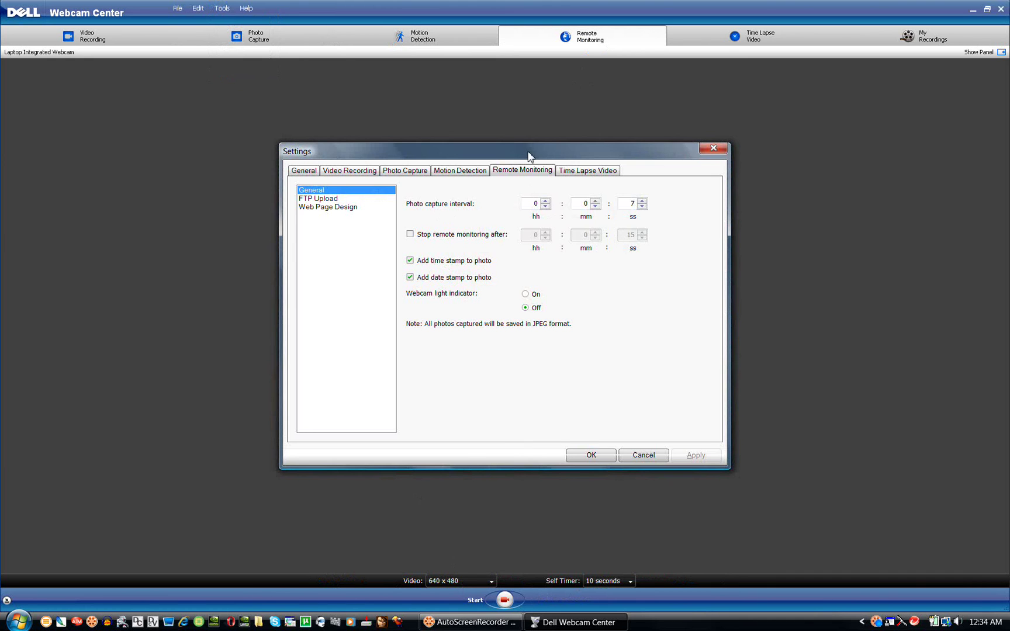
{"action": "left_click_drag", "start_coordinate": [529, 156], "coordinate": [273, 150]}
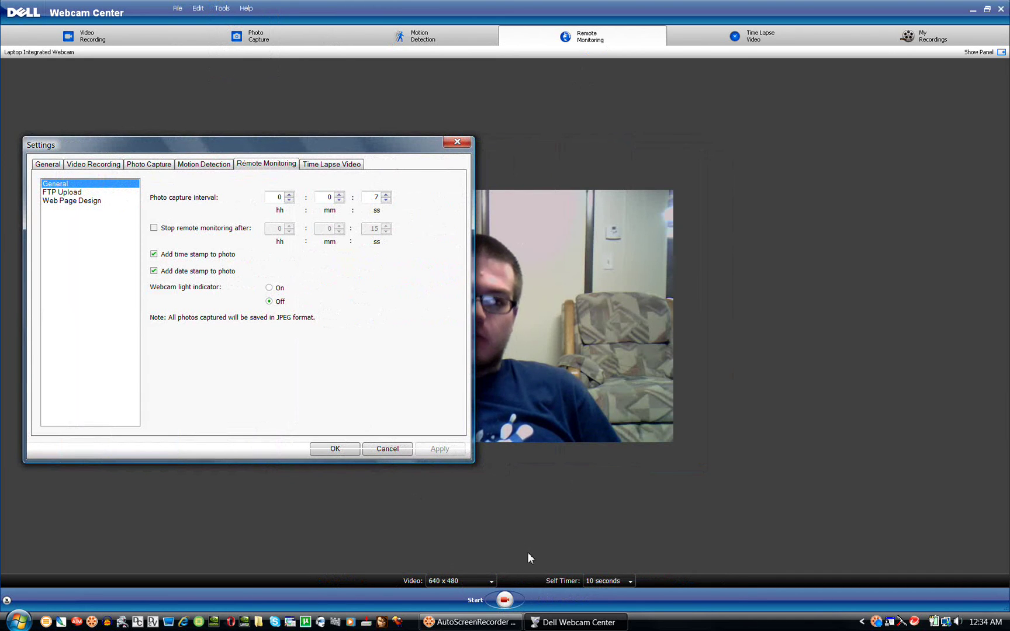
{"action": "left_click_drag", "start_coordinate": [355, 150], "coordinate": [465, 166]}
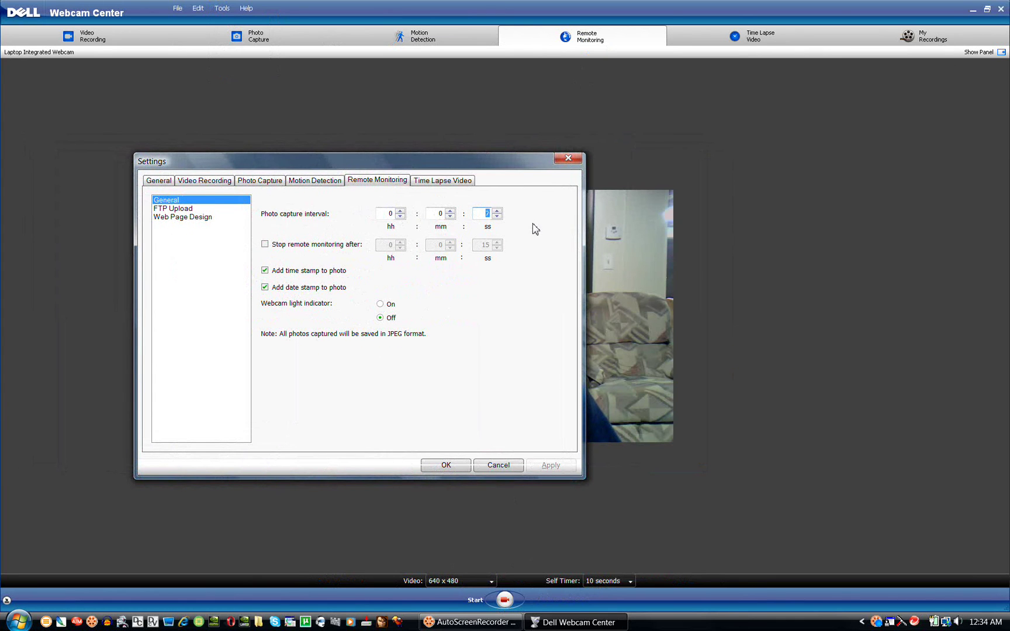
Open the FTP Upload page and inspect the /uploads directory field.
{"action": "left_click", "coordinate": [170, 210]}
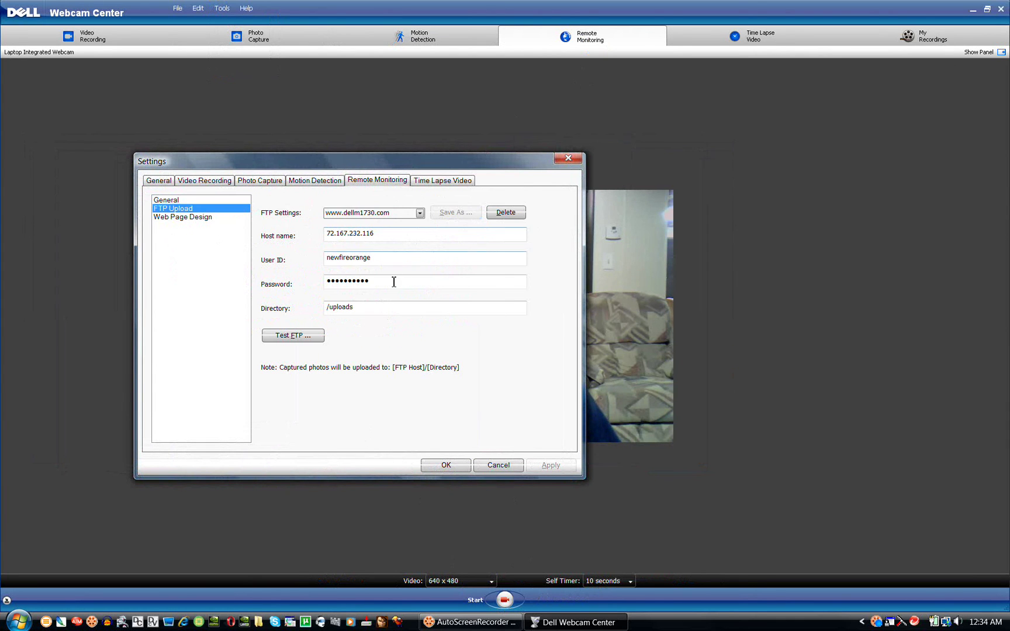
{"action": "left_click", "coordinate": [378, 308]}
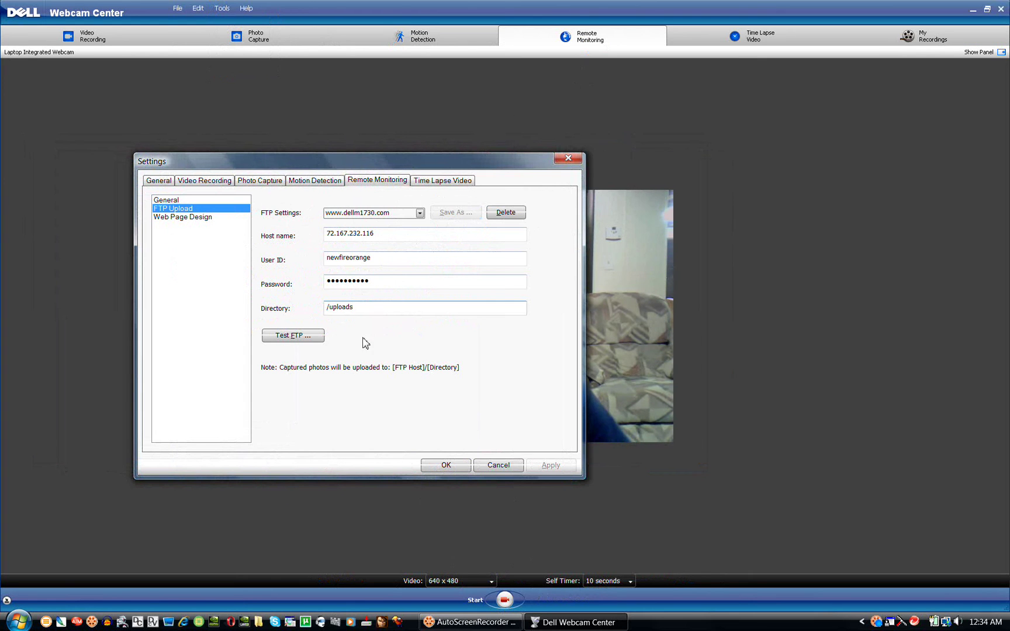
{"action": "left_click_drag", "start_coordinate": [361, 308], "coordinate": [291, 307]}
{"action": "left_click", "coordinate": [354, 311]}
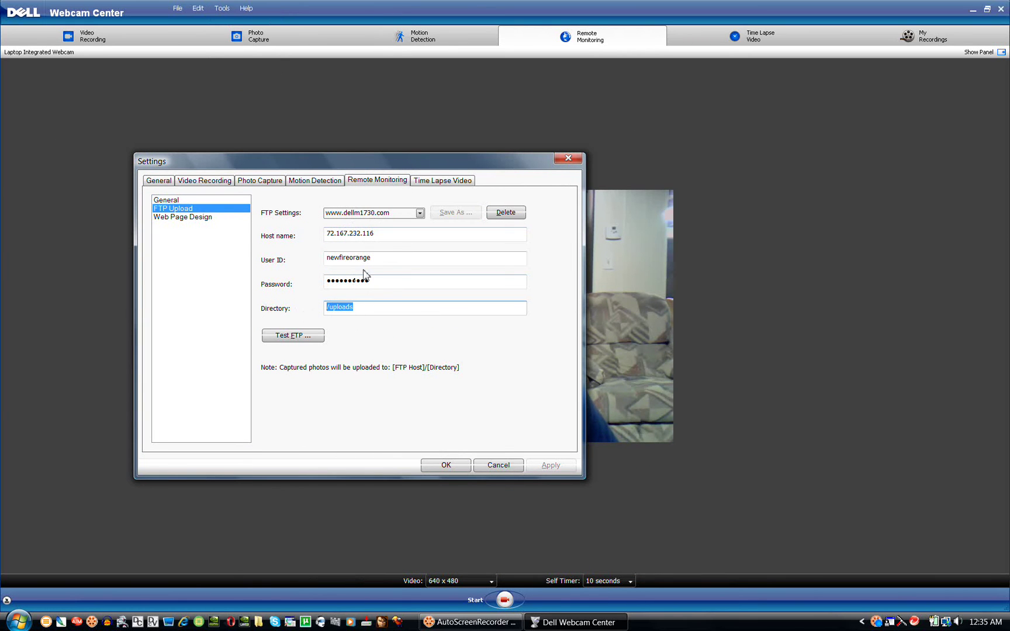
Review the FTP user ID, password and host 72.167.232.116 fields.
{"action": "left_click_drag", "start_coordinate": [373, 258], "coordinate": [255, 261]}
{"action": "left_click_drag", "start_coordinate": [388, 281], "coordinate": [299, 277]}
{"action": "left_click_drag", "start_coordinate": [385, 258], "coordinate": [279, 268]}
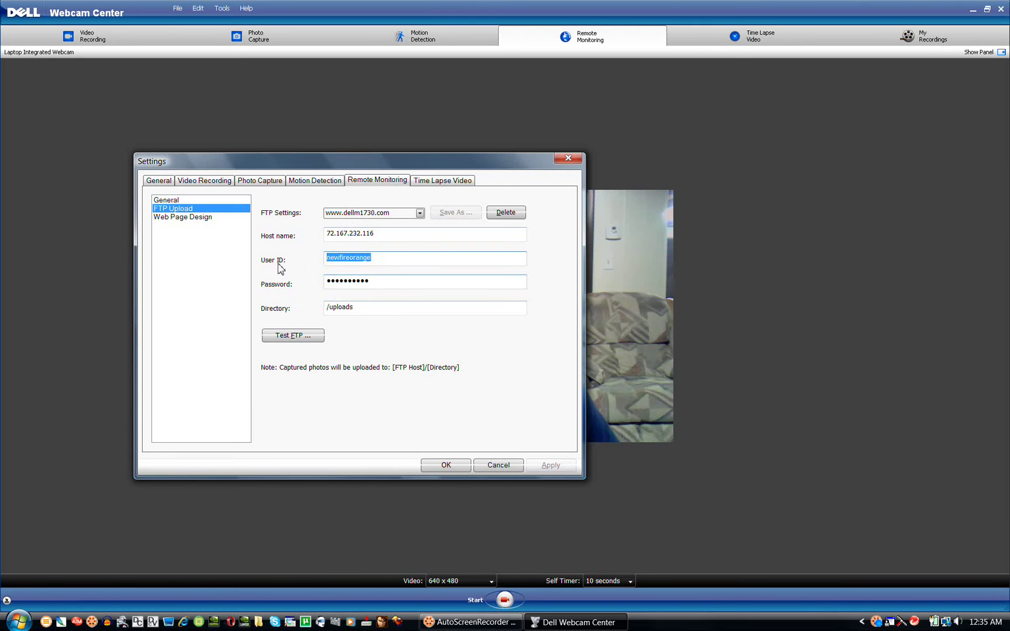
{"action": "left_click_drag", "start_coordinate": [380, 281], "coordinate": [267, 284]}
{"action": "left_click_drag", "start_coordinate": [380, 234], "coordinate": [211, 237]}
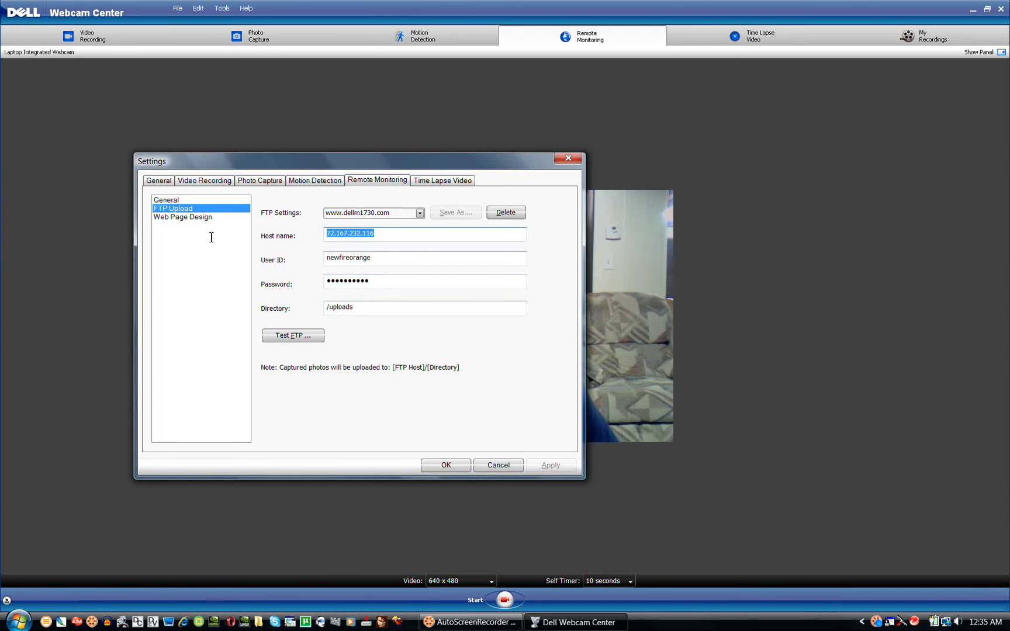
Open Web Page Design settings and preview the remote monitoring web page.
{"action": "left_click", "coordinate": [184, 220]}
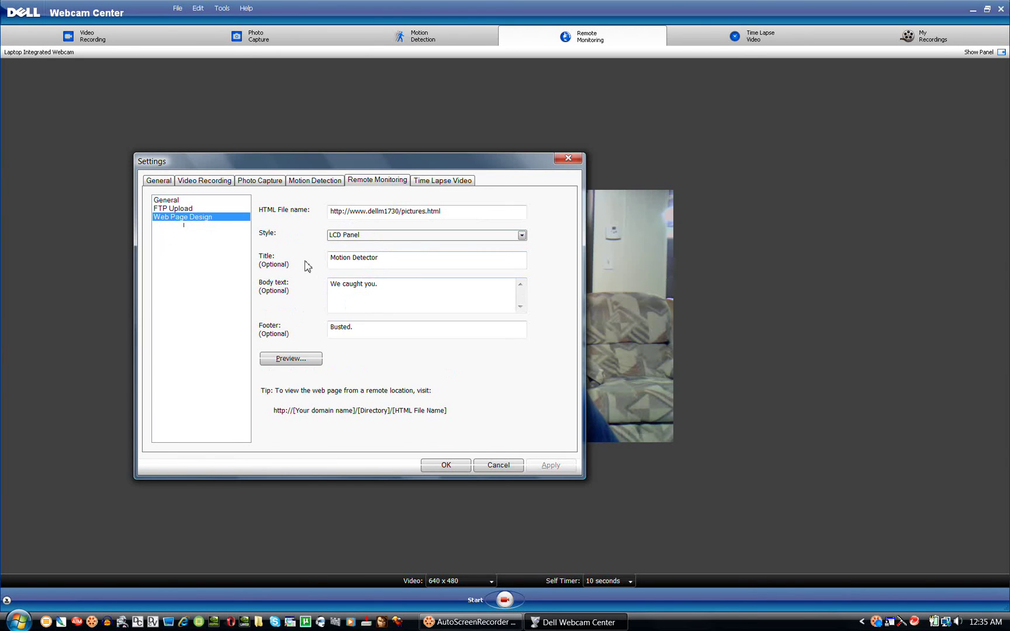
{"action": "left_click_drag", "start_coordinate": [304, 163], "coordinate": [421, 185]}
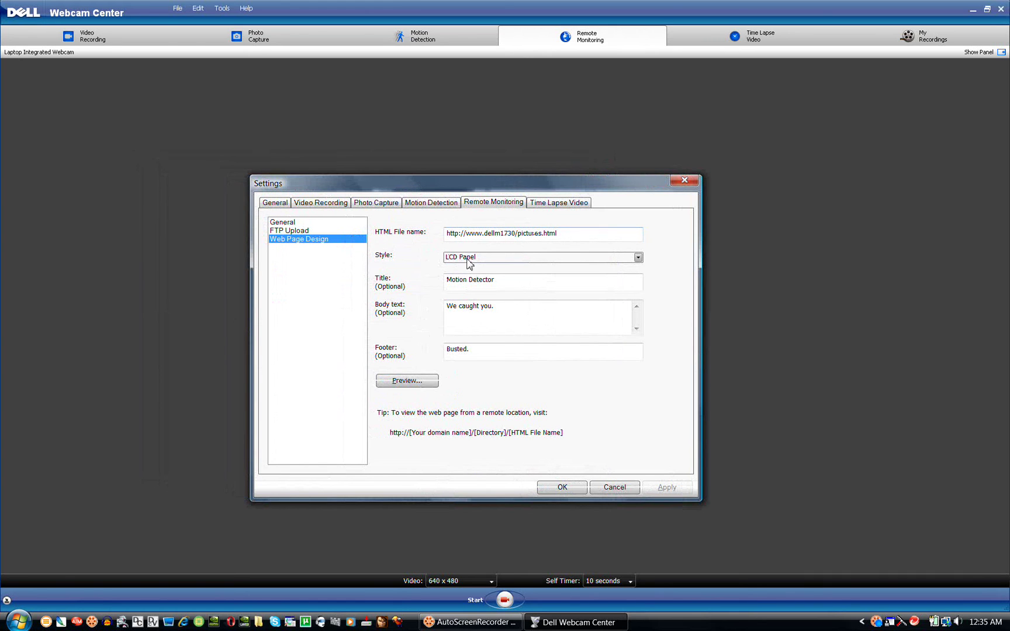
{"action": "left_click", "coordinate": [409, 383]}
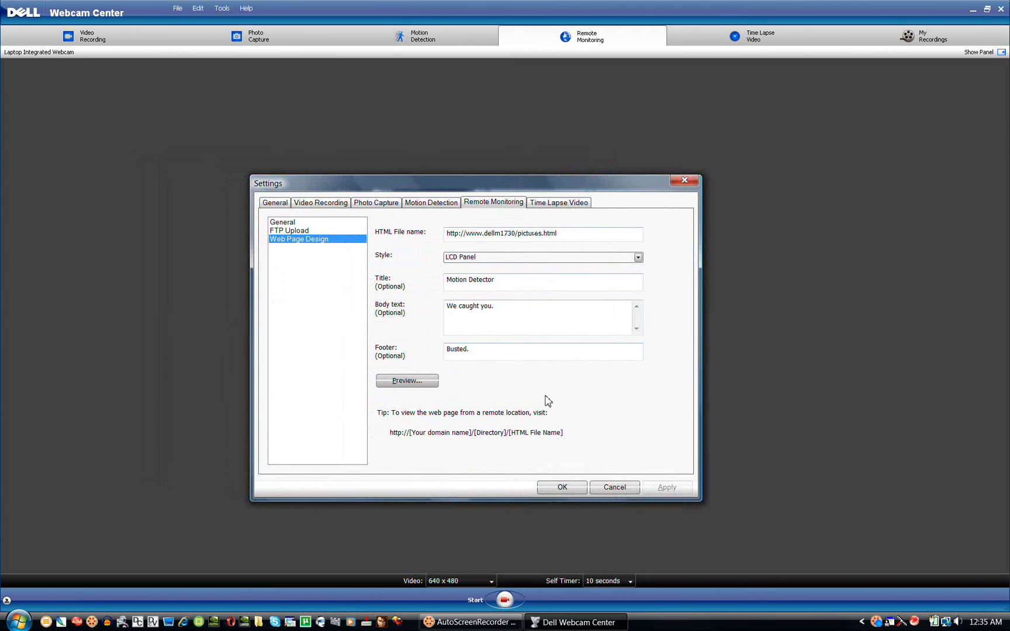
{"action": "left_click_drag", "start_coordinate": [415, 185], "coordinate": [433, 169]}
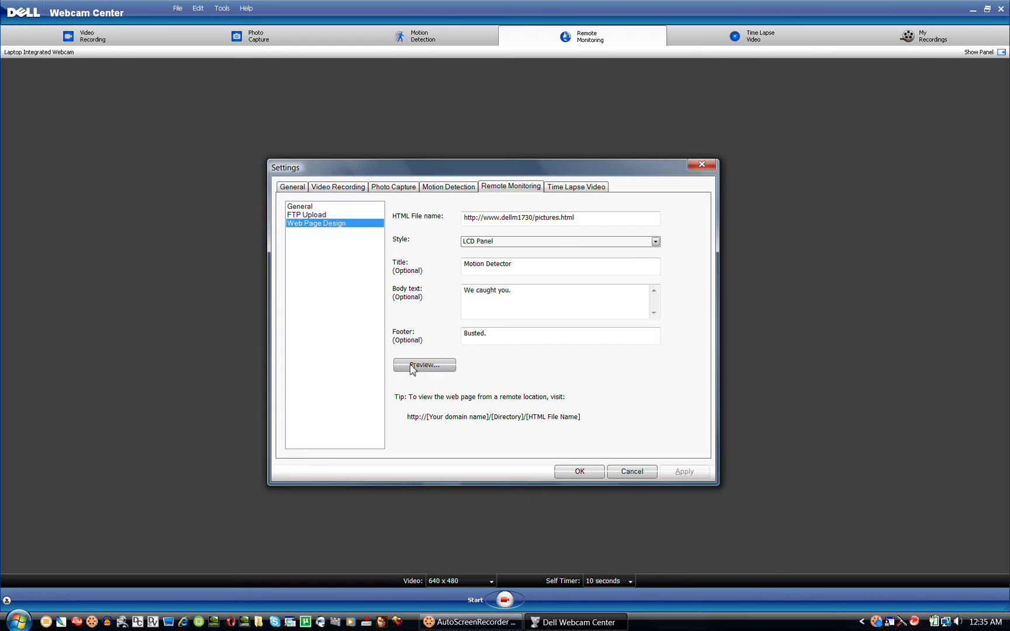
Cancel the Settings dialog without saving and switch to Time Lapse Video mode.
{"action": "mouse_move", "coordinate": [361, 170]}
{"action": "left_mouse_down"}
{"action": "mouse_move", "coordinate": [100, 158]}
{"action": "mouse_move", "coordinate": [392, 157]}
{"action": "mouse_move", "coordinate": [372, 164]}
{"action": "left_mouse_up"}
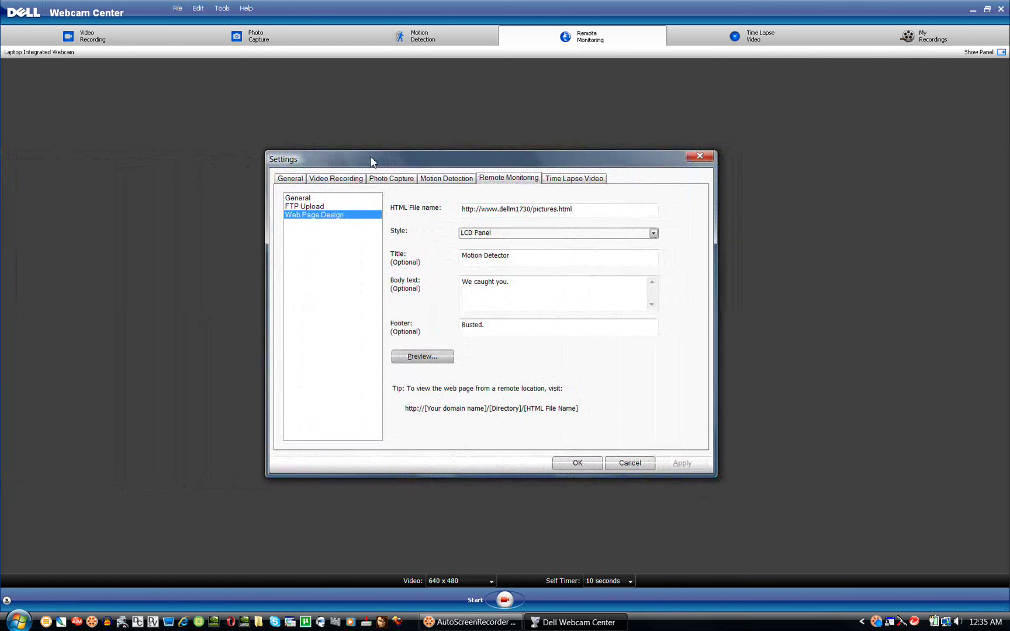
{"action": "left_click", "coordinate": [634, 463]}
{"action": "left_click", "coordinate": [745, 41]}
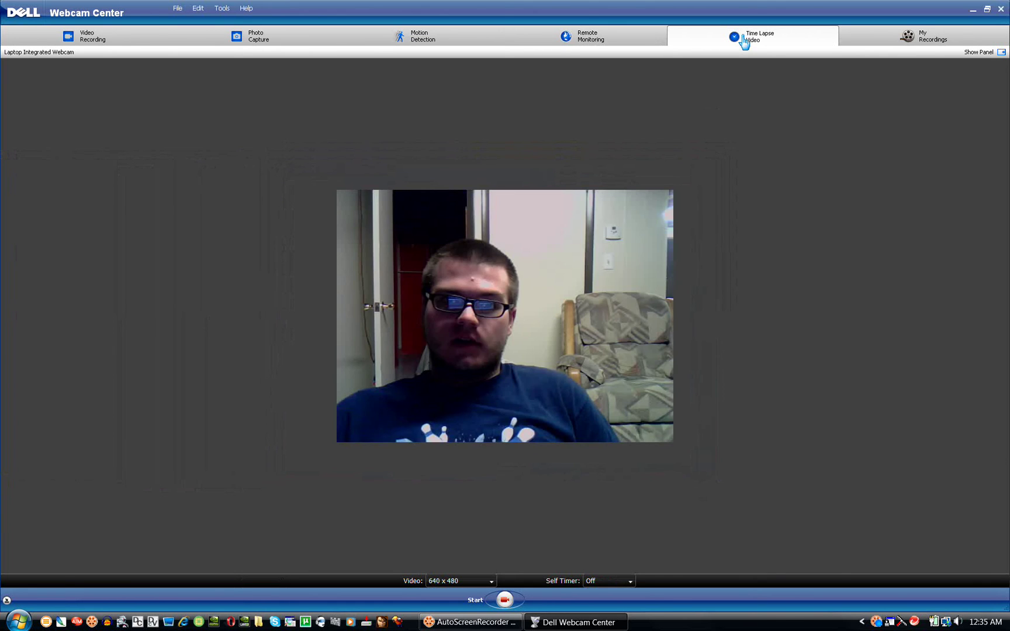
Open the Time Lapse Video settings and check the 15-second capture interval value.
{"action": "left_click", "coordinate": [222, 8]}
{"action": "left_click", "coordinate": [243, 72]}
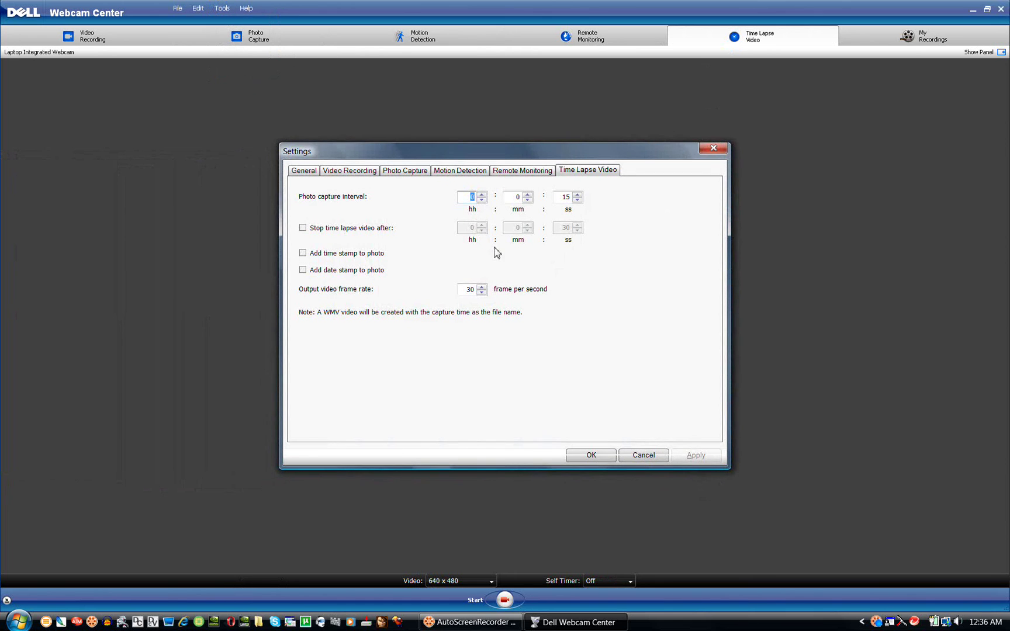
{"action": "left_click_drag", "start_coordinate": [444, 154], "coordinate": [194, 113]}
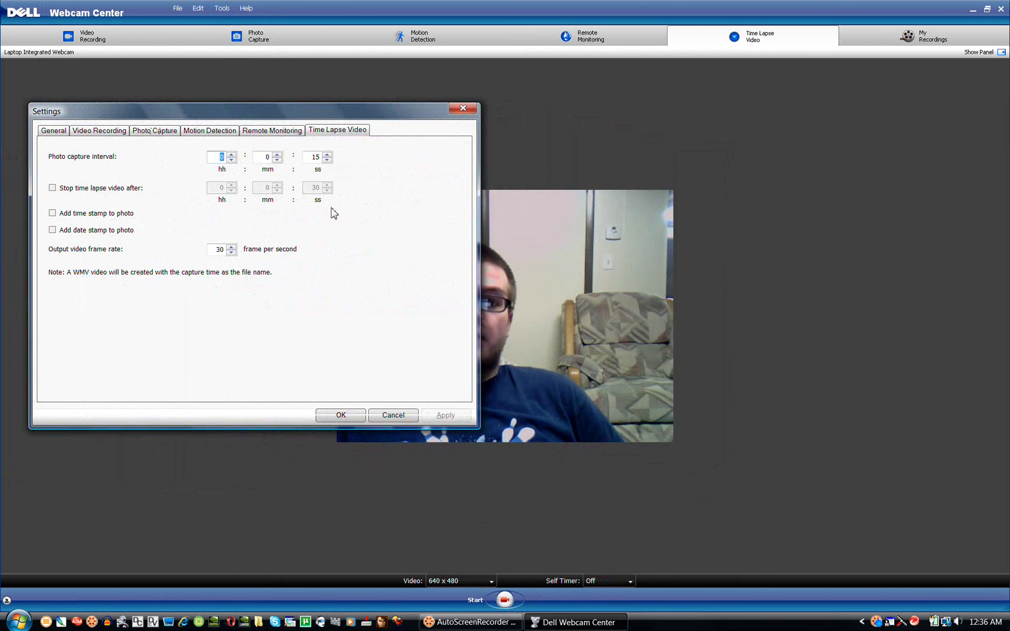
{"action": "double_click", "coordinate": [311, 158]}
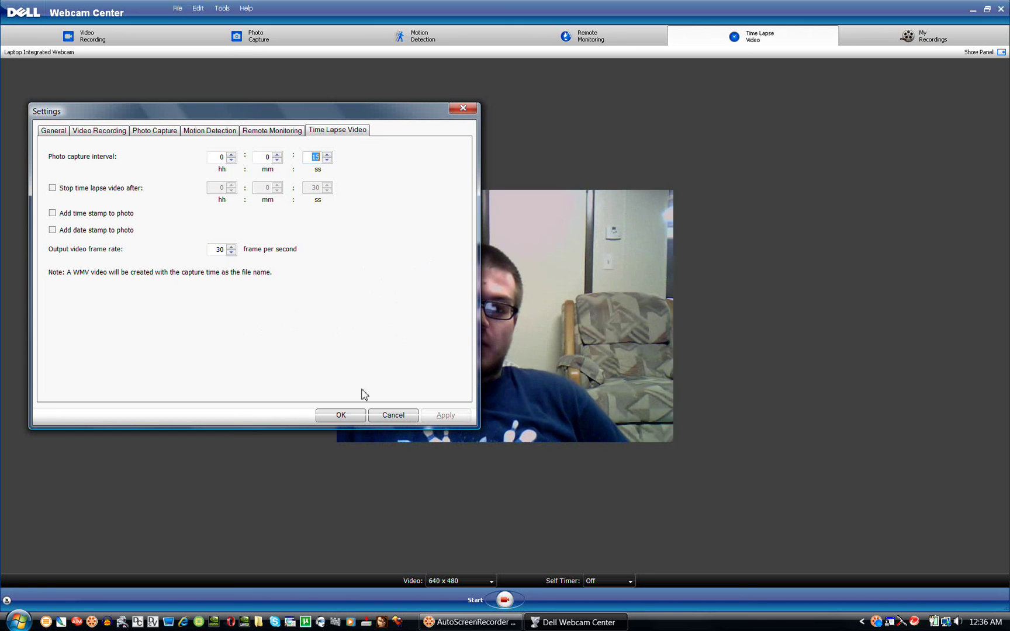
{"action": "left_click_drag", "start_coordinate": [369, 117], "coordinate": [571, 152]}
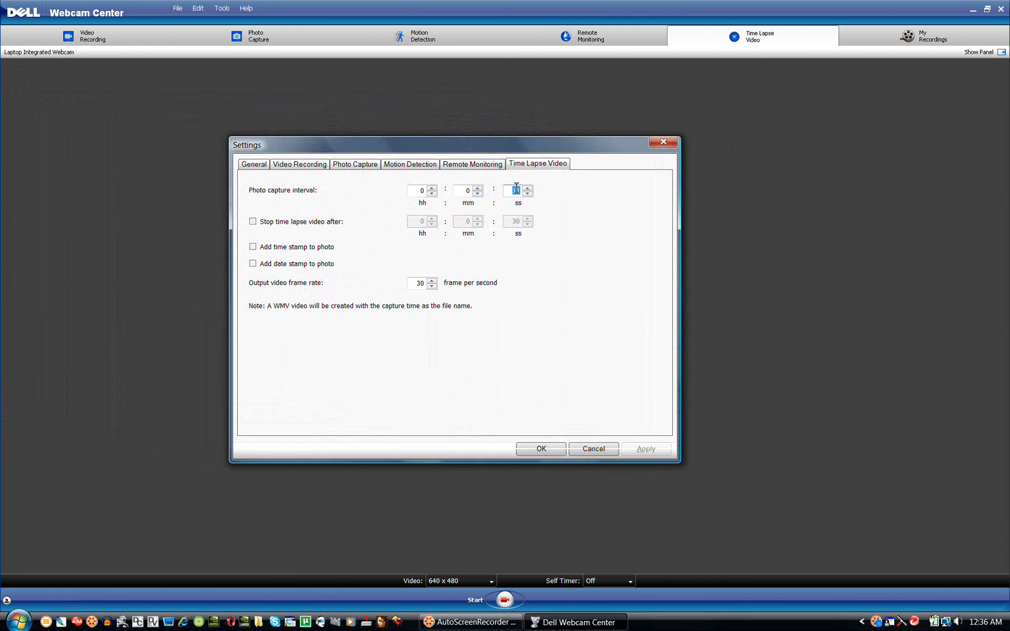
Toggle the time-lapse automatic stop time on and off, leaving it disabled.
{"action": "left_click", "coordinate": [253, 222]}
{"action": "left_click", "coordinate": [418, 222]}
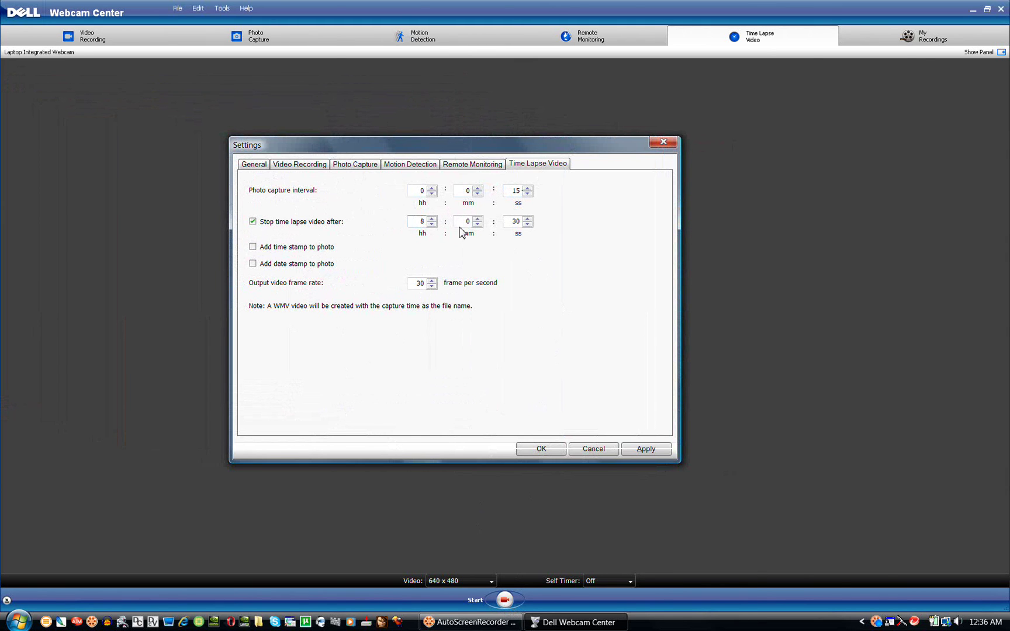
{"action": "left_click", "coordinate": [267, 221]}
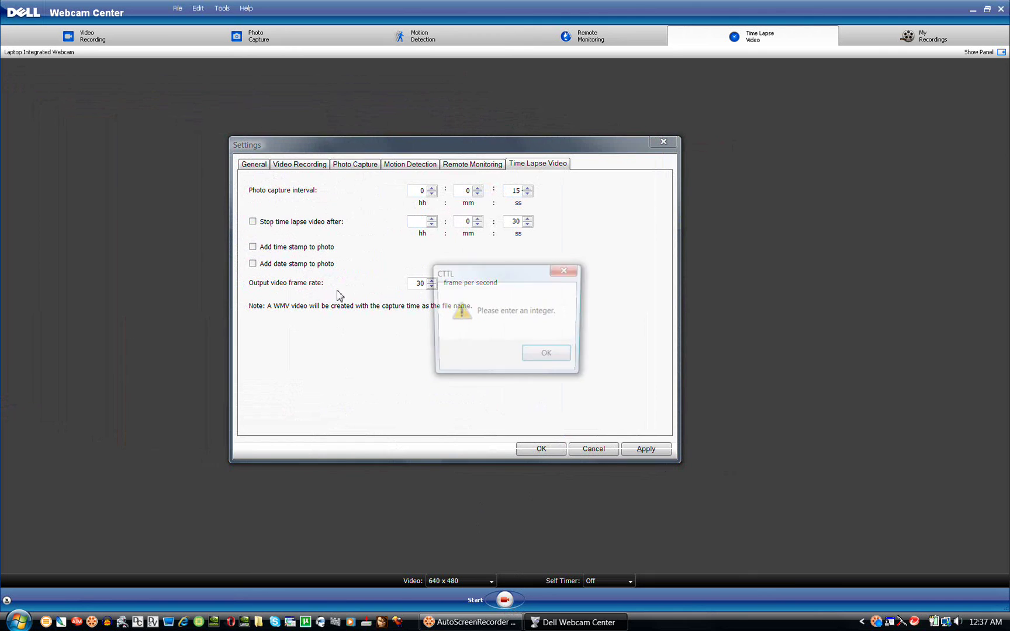
{"action": "left_click", "coordinate": [543, 357]}
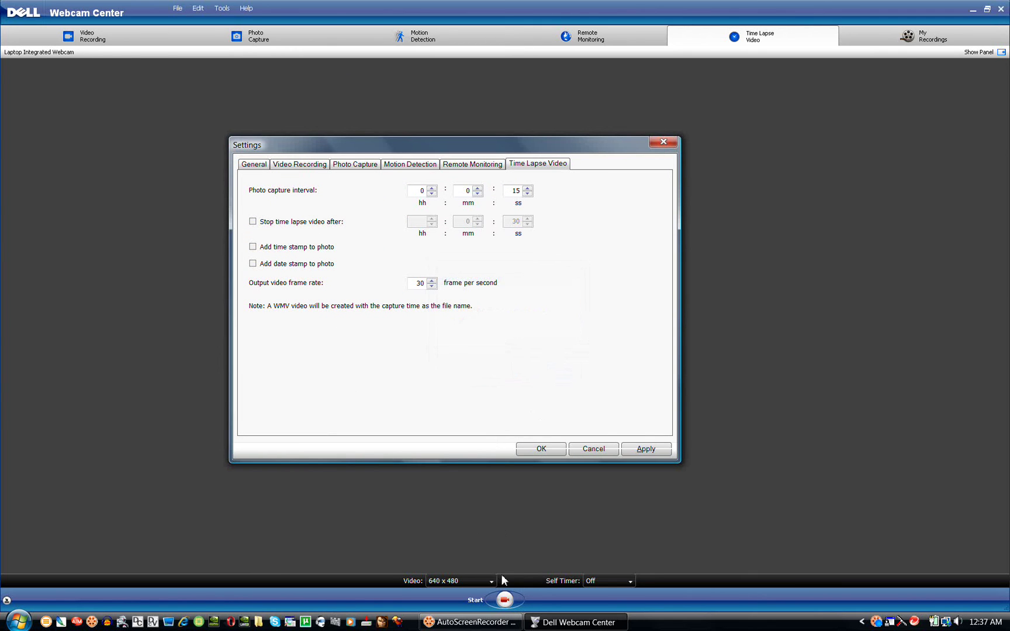
{"action": "left_click", "coordinate": [252, 221]}
{"action": "left_click", "coordinate": [539, 358]}
{"action": "left_click", "coordinate": [416, 225]}
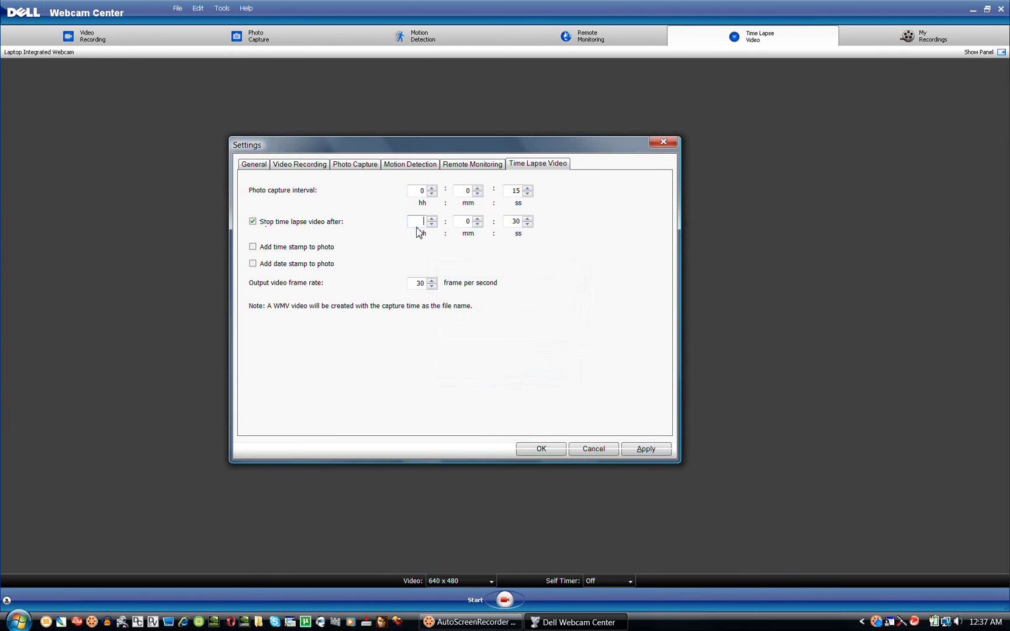
{"action": "left_click", "coordinate": [253, 222]}
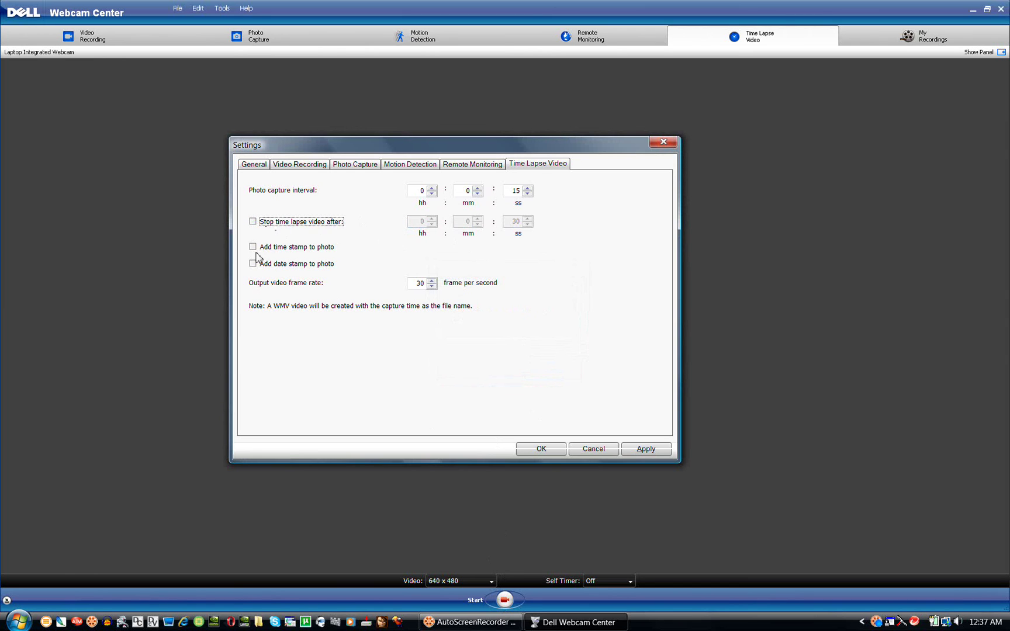
{"action": "left_click", "coordinate": [253, 247]}
Add then remove the photo time stamp, and cancel to discard the changes.
{"action": "left_click", "coordinate": [253, 263]}
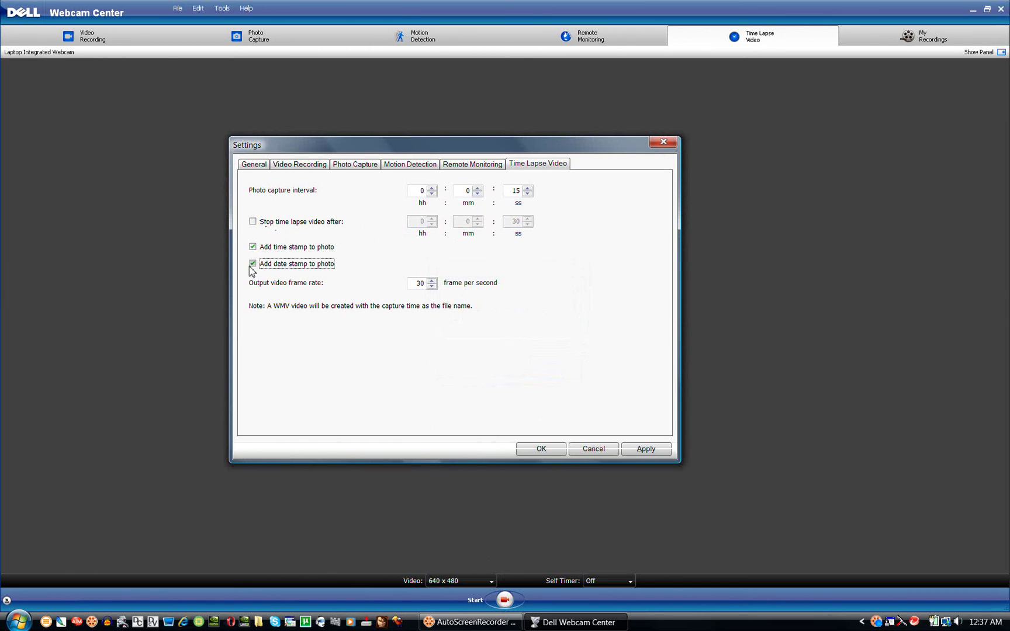
{"action": "left_click", "coordinate": [252, 247]}
{"action": "left_click", "coordinate": [433, 281]}
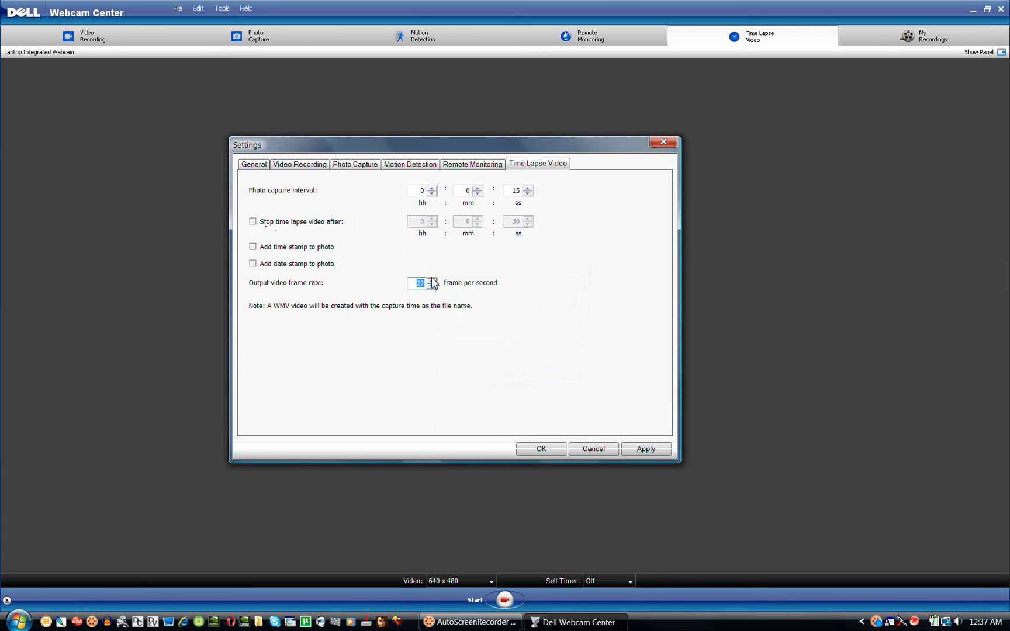
{"action": "left_click", "coordinate": [594, 449]}
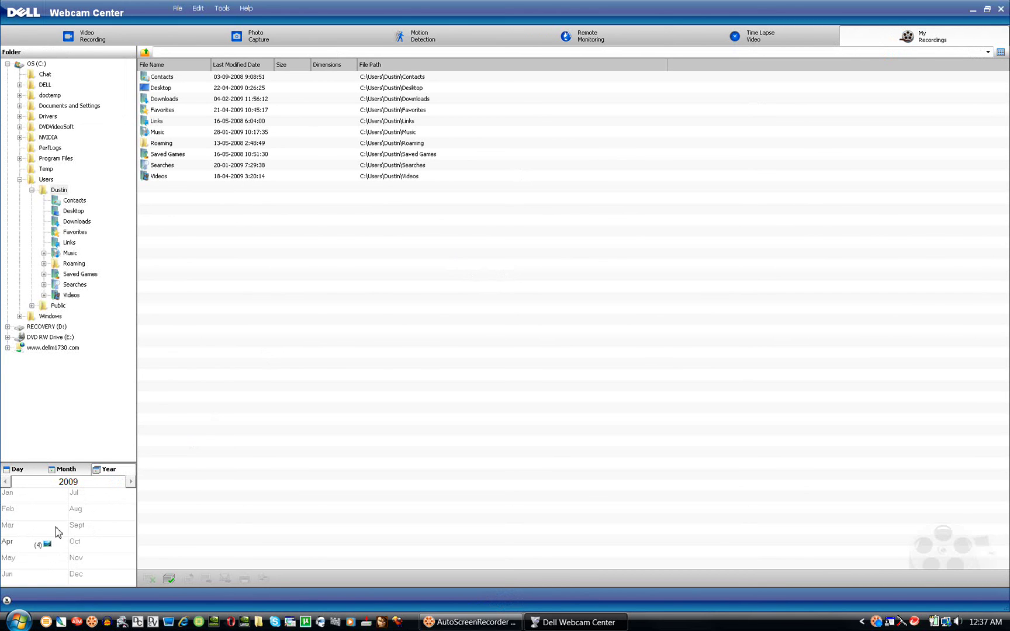
List April 2009 recordings, play 002852.avi and pause its playback.
{"action": "left_click", "coordinate": [10, 549]}
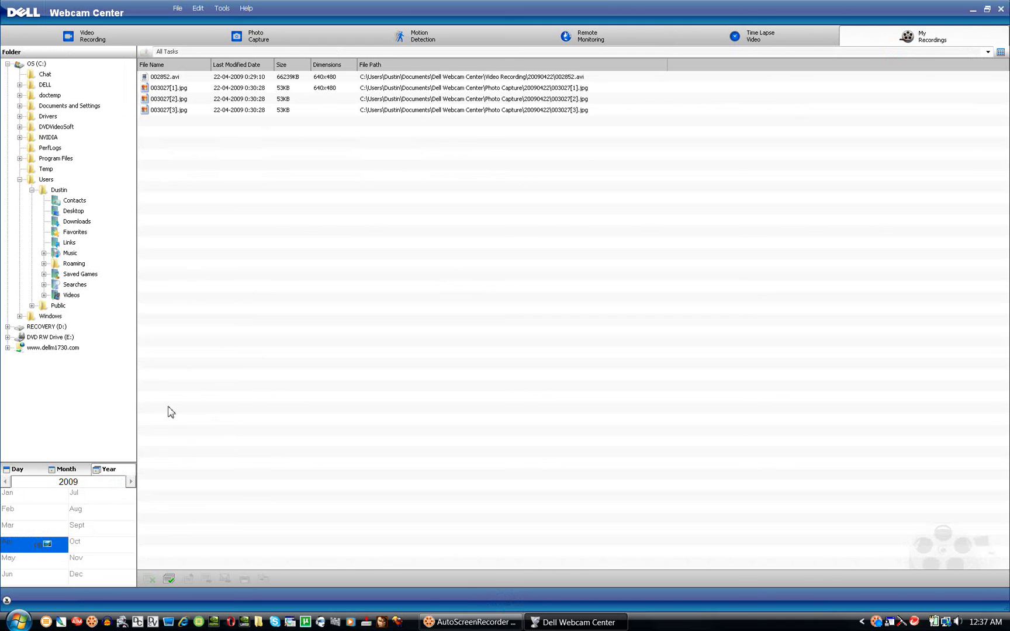
{"action": "left_click_drag", "start_coordinate": [189, 237], "coordinate": [172, 88]}
{"action": "left_click", "coordinate": [176, 140]}
{"action": "left_click", "coordinate": [169, 78]}
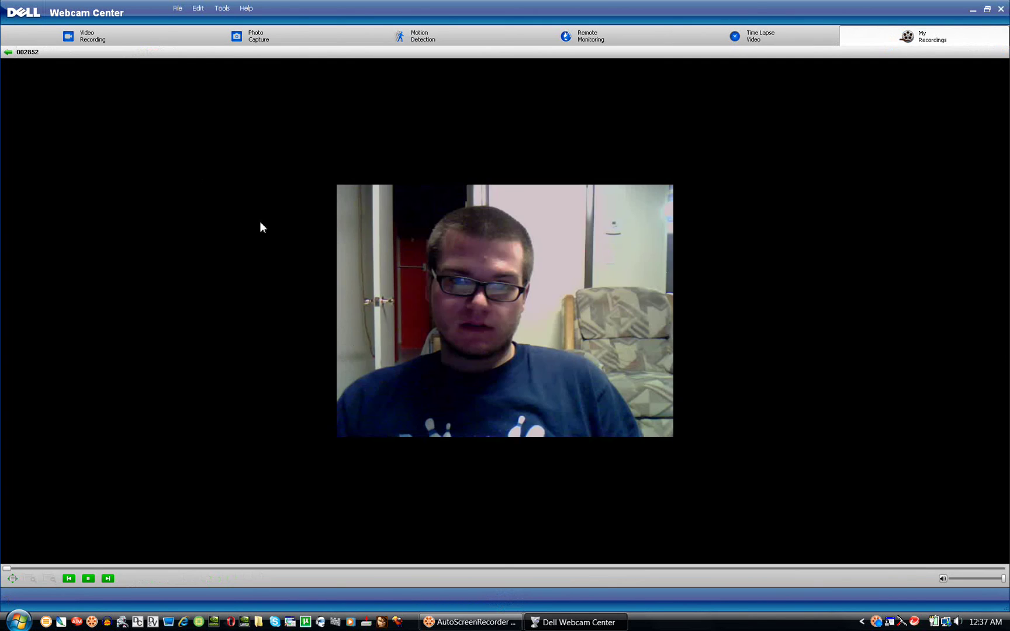
{"action": "left_click", "coordinate": [90, 584]}
Back in the recordings list, open the 003027[3].jpg photo for viewing.
{"action": "left_click", "coordinate": [888, 42]}
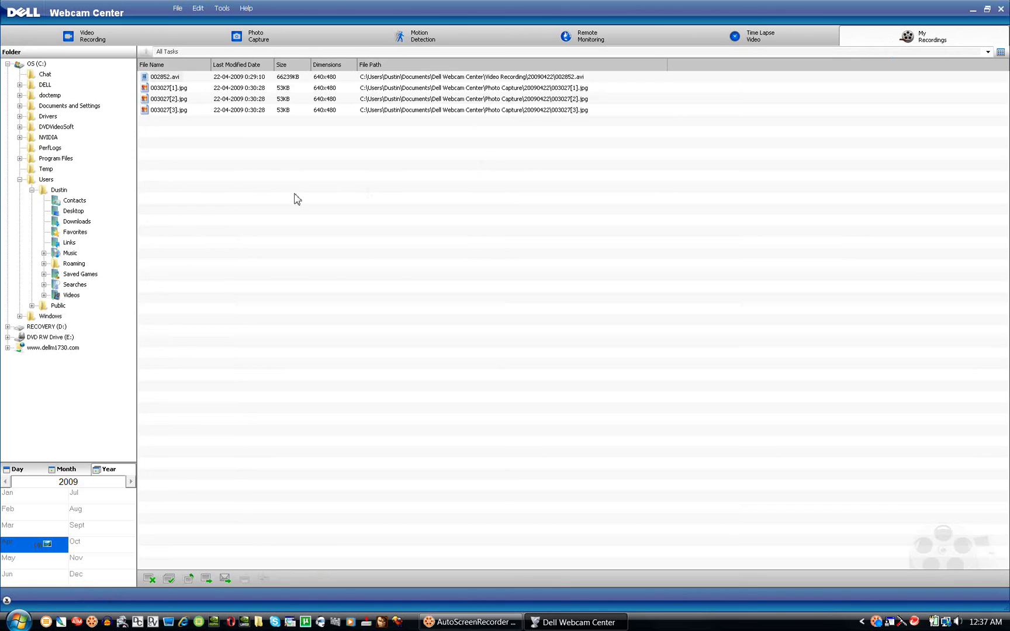
{"action": "left_click", "coordinate": [161, 110]}
{"action": "left_click_drag", "start_coordinate": [158, 141], "coordinate": [159, 73]}
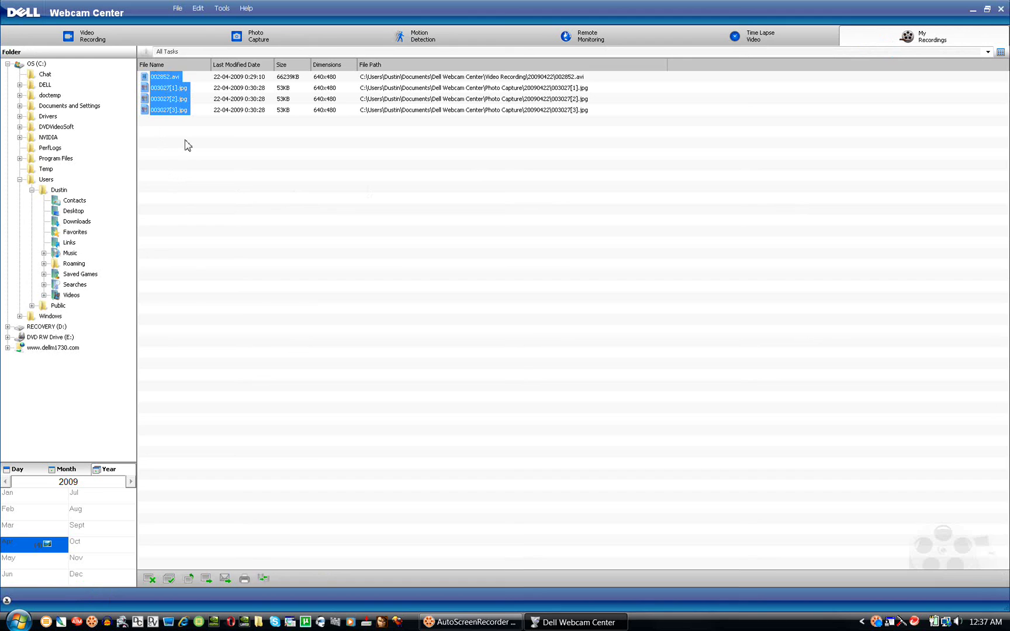
{"action": "left_click", "coordinate": [170, 112]}
{"action": "double_click", "coordinate": [170, 112]}
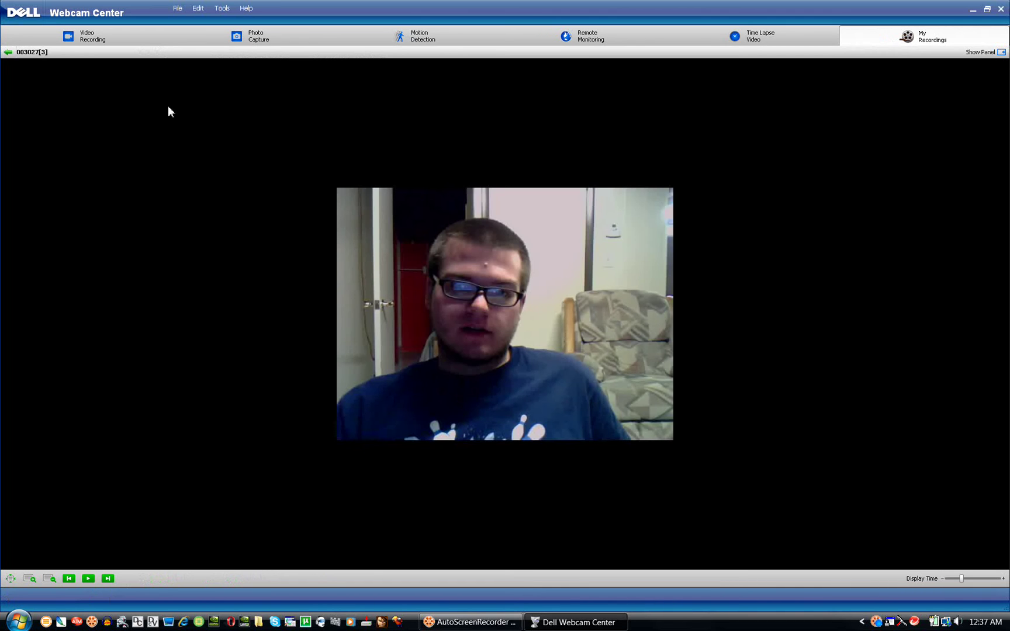
{"action": "left_click", "coordinate": [901, 43]}
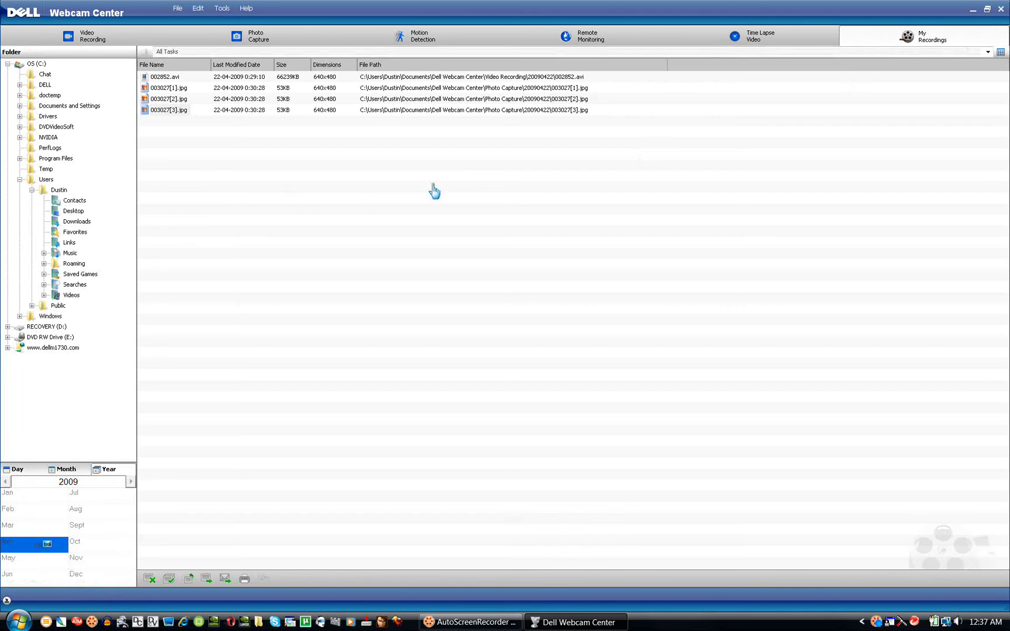
Select all four April recordings, confirm permanent deletion, and switch to Video Recording.
{"action": "left_click_drag", "start_coordinate": [170, 175], "coordinate": [159, 75]}
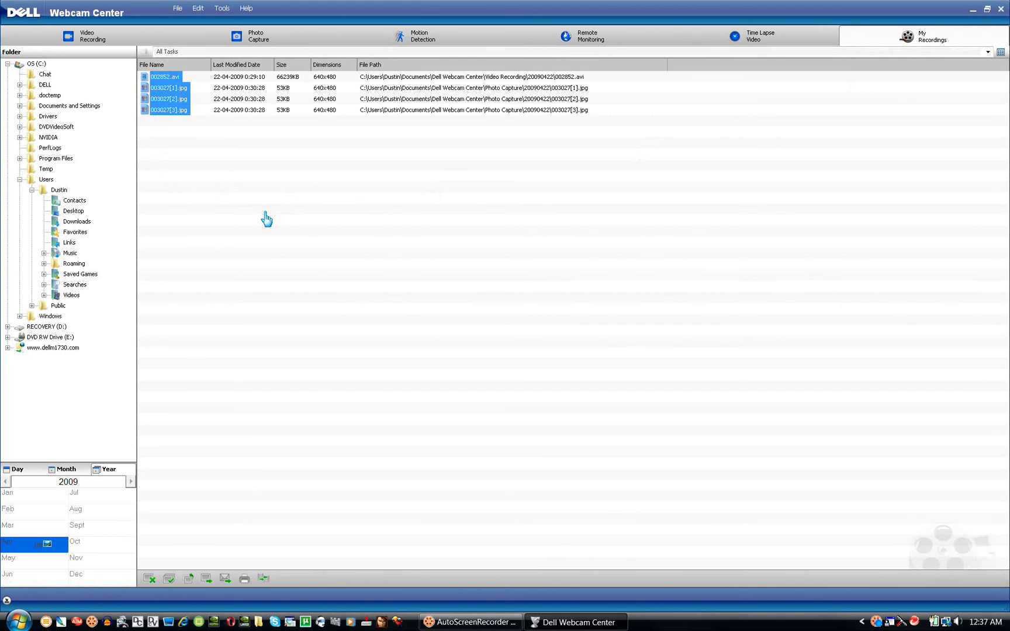
{"action": "key", "text": "Delete"}
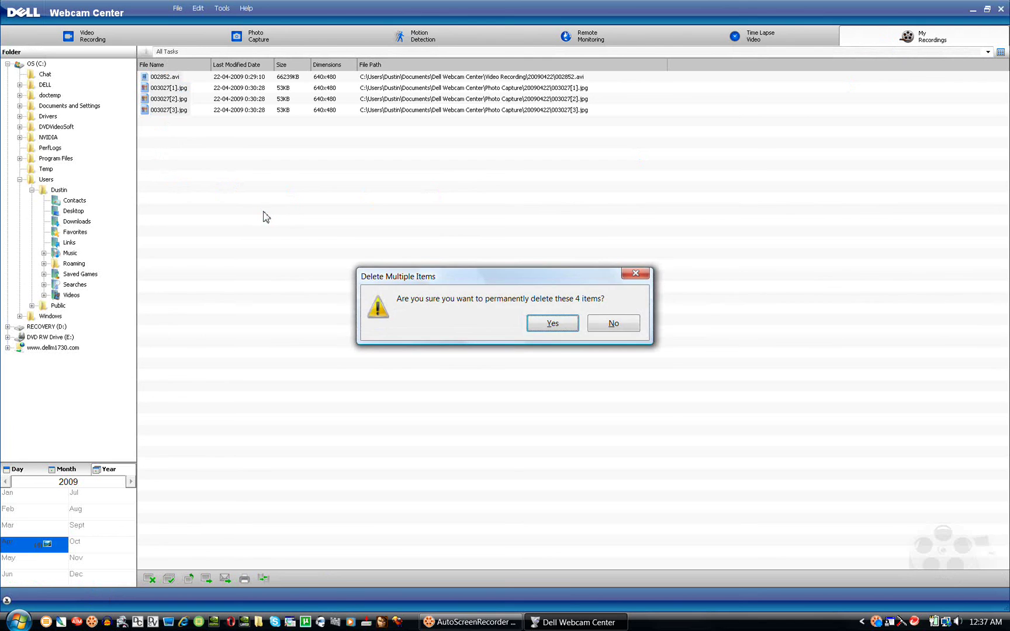
{"action": "key", "text": "Return"}
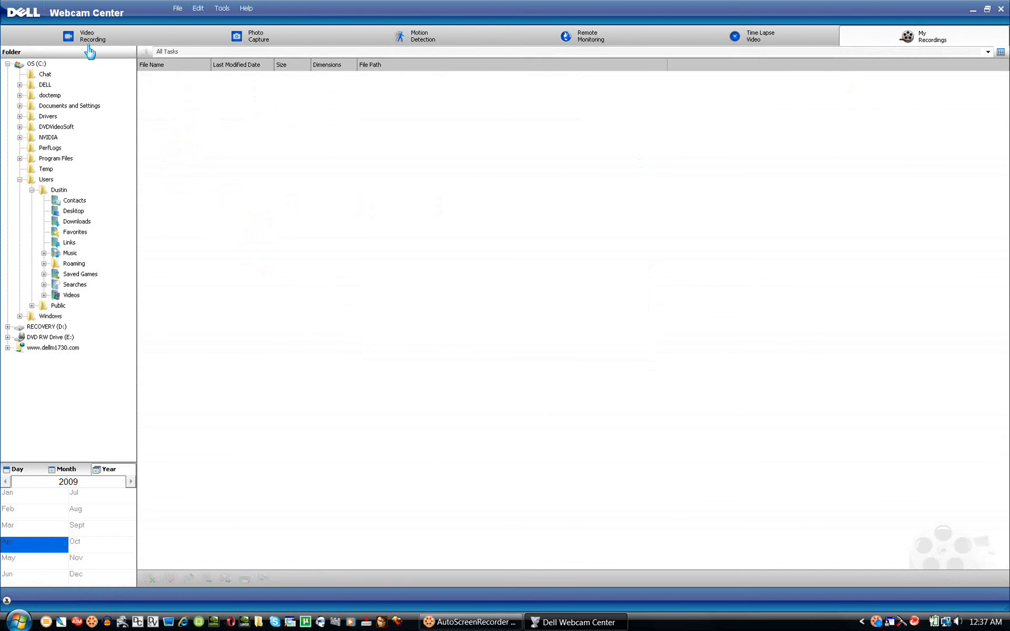
{"action": "left_click", "coordinate": [89, 45]}
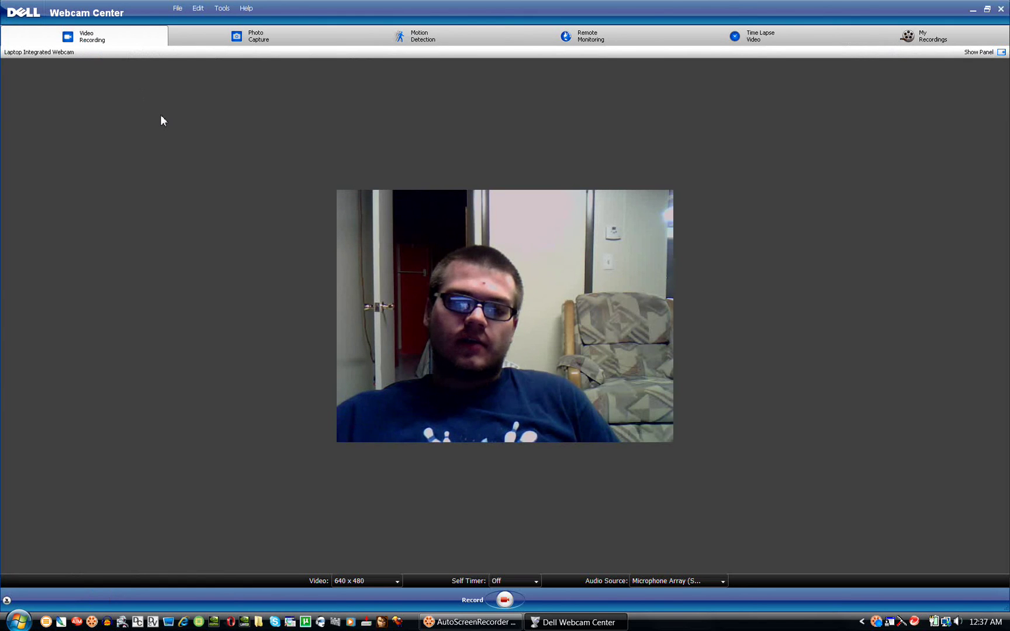